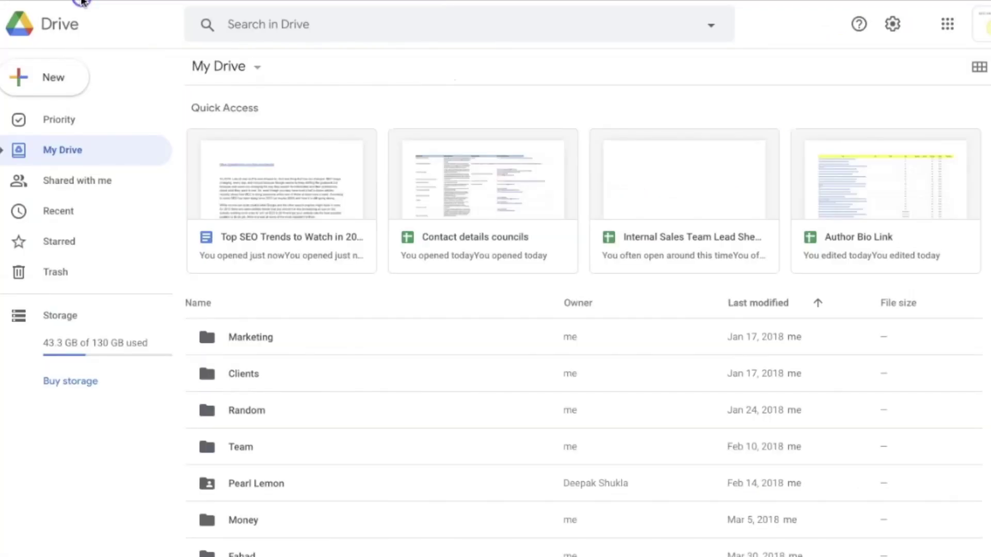
Open the document "Top SEO Trends to Watch in 2021" and change the year in its opening sentence to 2020.
{"action": "left_click", "coordinate": [279, 194]}
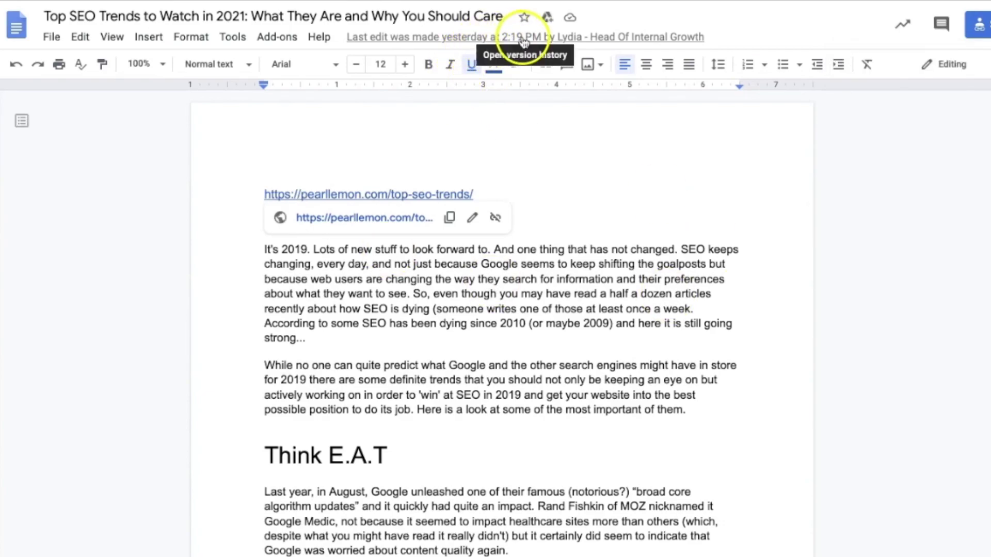
{"action": "left_click", "coordinate": [438, 277]}
{"action": "double_click", "coordinate": [302, 250]}
{"action": "type", "text": "202"}
{"action": "type", "text": "1"}
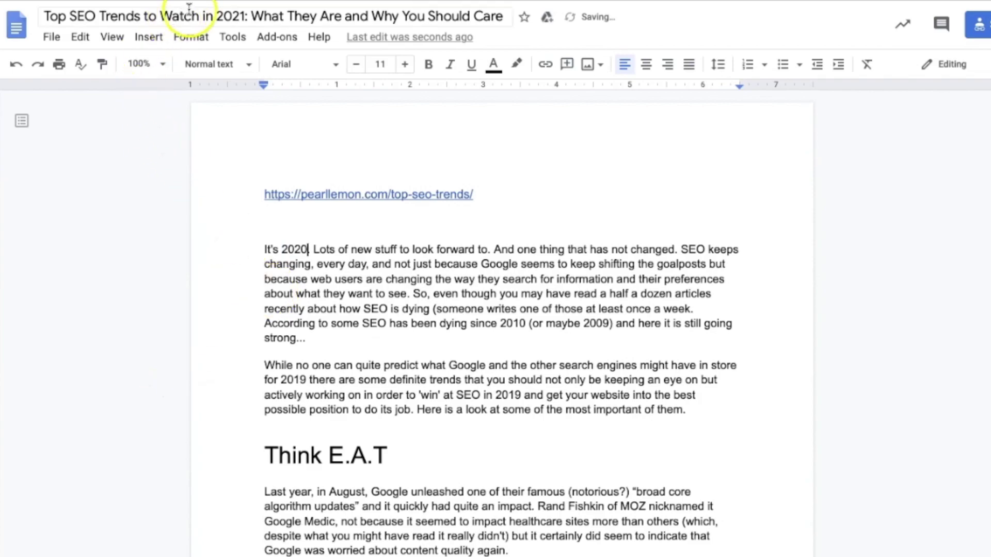
Copy the article from its opening sentence to the end and paste it into the Quick Checker of Semrush's SEO Writing Assistant.
{"action": "left_click", "coordinate": [264, 249]}
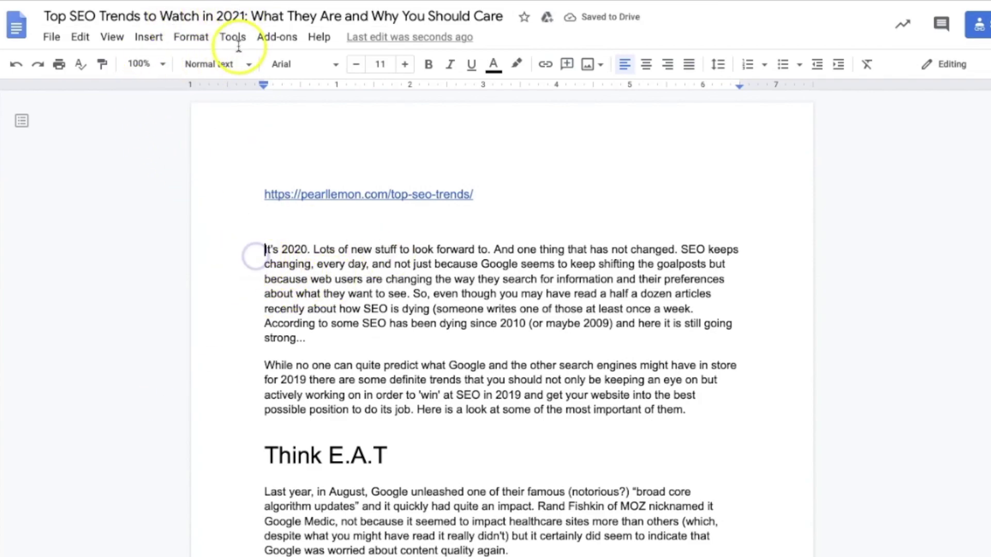
{"action": "left_click", "coordinate": [263, 37]}
{"action": "mouse_move", "coordinate": [342, 103]}
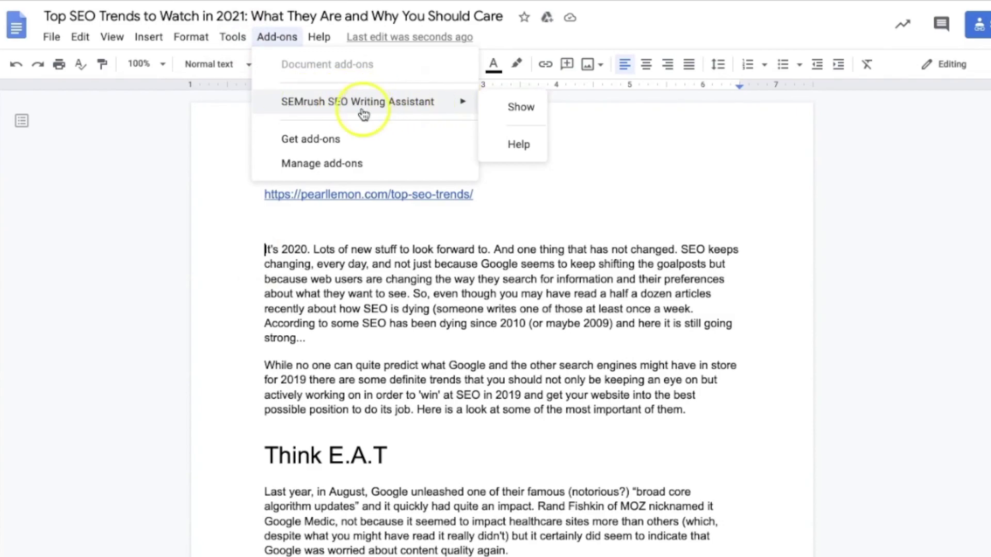
{"action": "left_click", "coordinate": [258, 255]}
{"action": "key", "text": "ctrl+shift+End"}
{"action": "key", "text": "ctrl+c"}
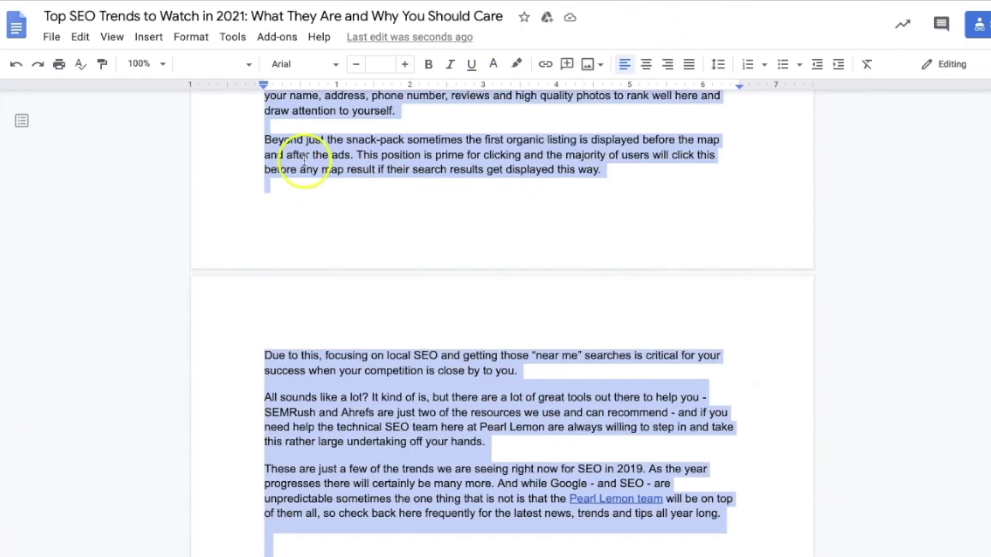
{"action": "scroll", "coordinate": [304, 160], "scroll_direction": "up", "scroll_amount": 10}
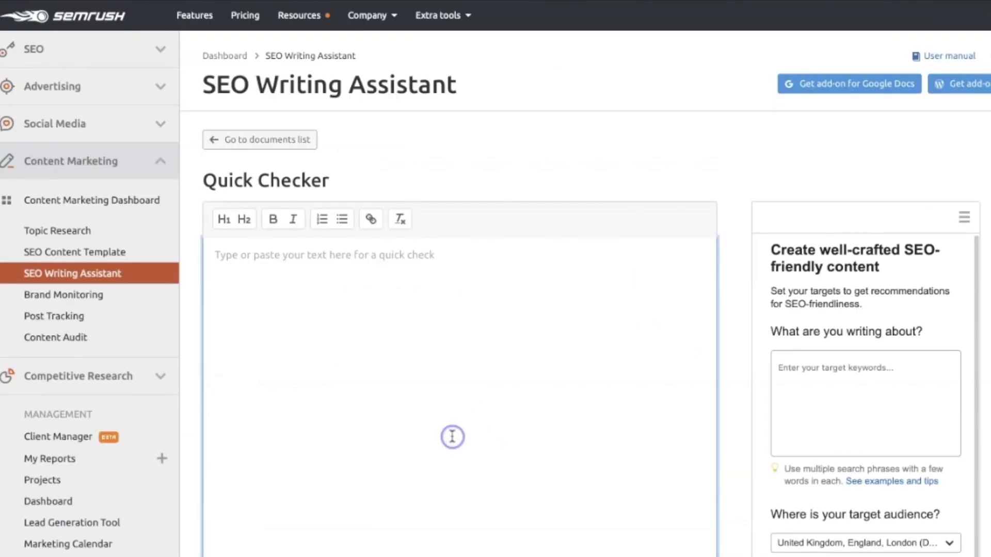
{"action": "key", "text": "ctrl+v"}
Enter "SEO Trends 2021" as the target keyword and get recommendations for the London, England desktop audience.
{"action": "left_click", "coordinate": [825, 372]}
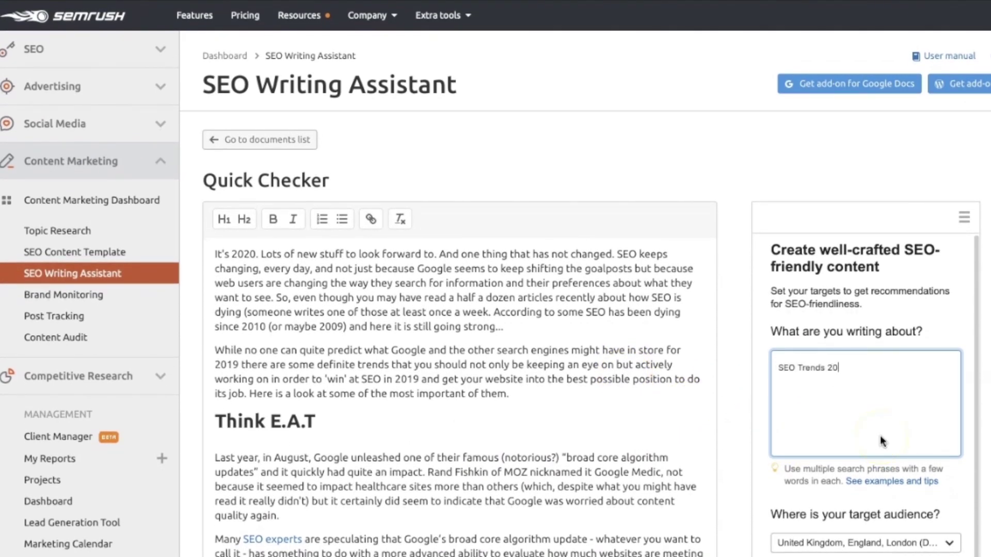
{"action": "scroll", "coordinate": [872, 413], "scroll_direction": "down", "scroll_amount": 4}
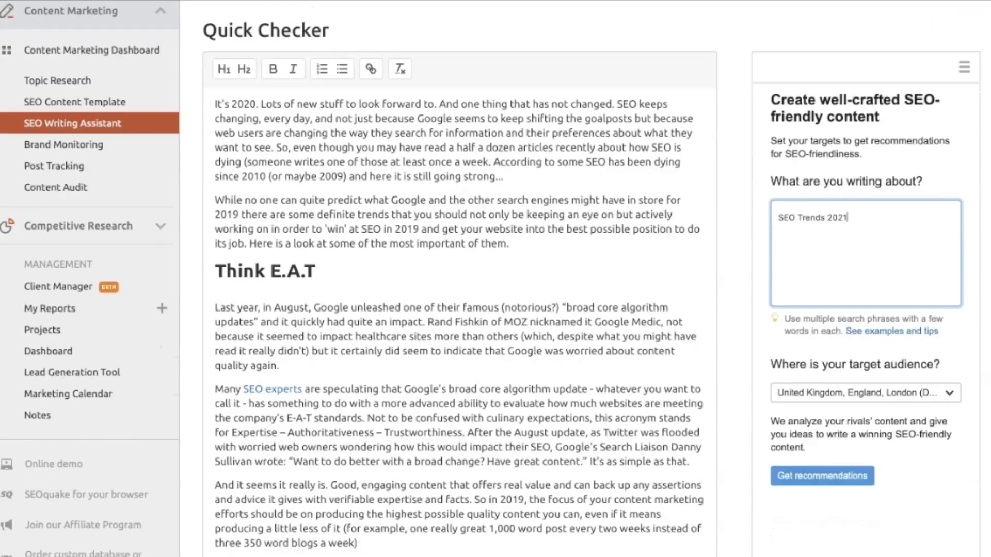
{"action": "left_click", "coordinate": [866, 341]}
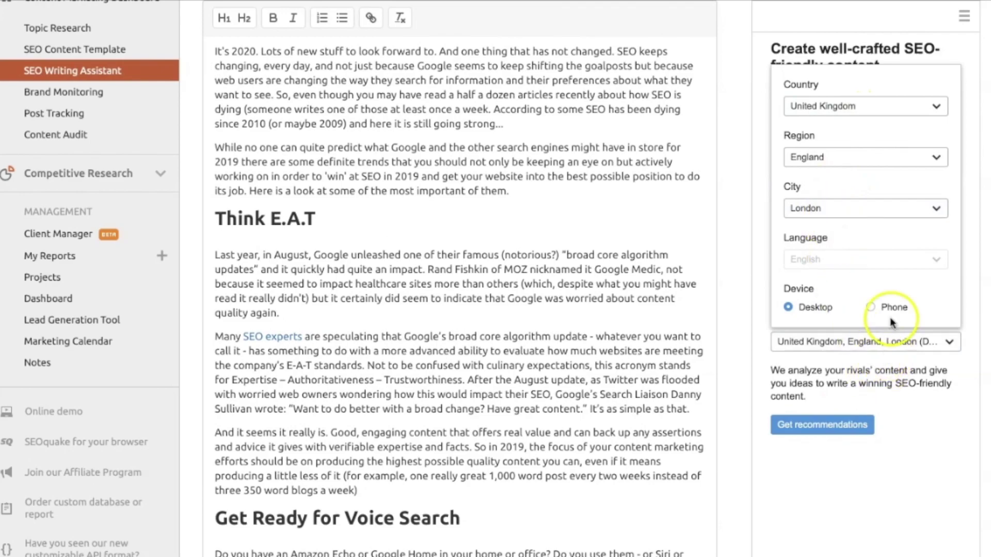
{"action": "left_click", "coordinate": [912, 395]}
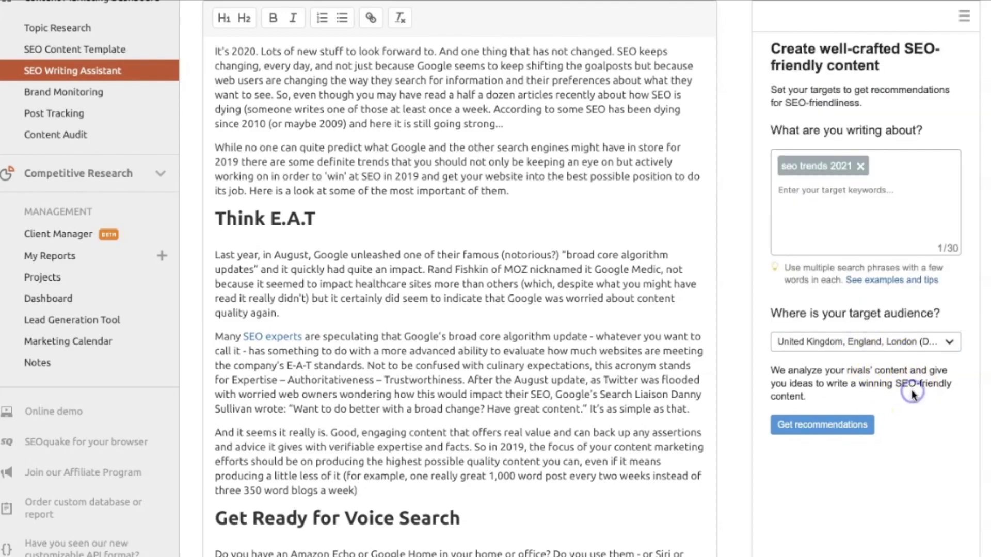
{"action": "scroll", "coordinate": [619, 417], "scroll_direction": "up", "scroll_amount": 2}
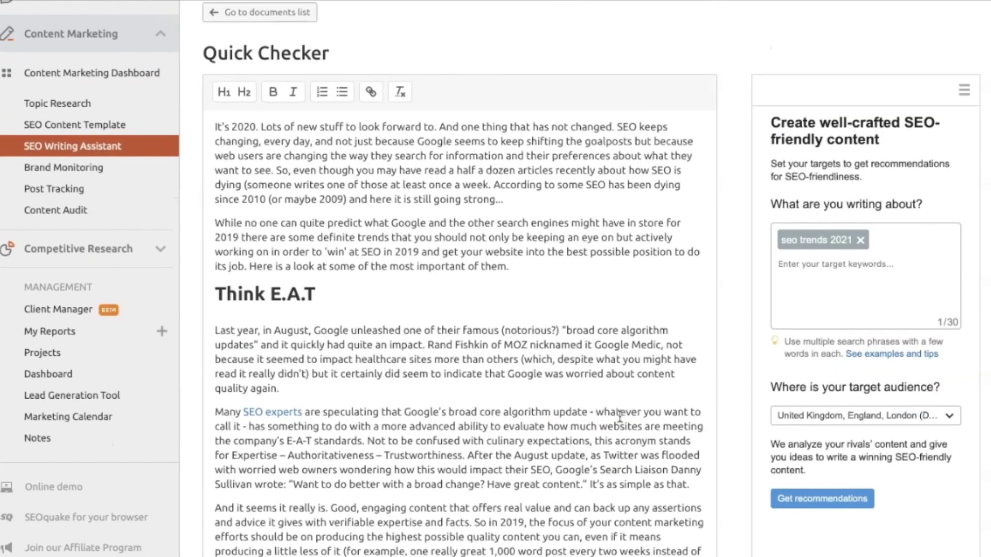
{"action": "scroll", "coordinate": [619, 417], "scroll_direction": "down", "scroll_amount": 2}
{"action": "left_click", "coordinate": [801, 438]}
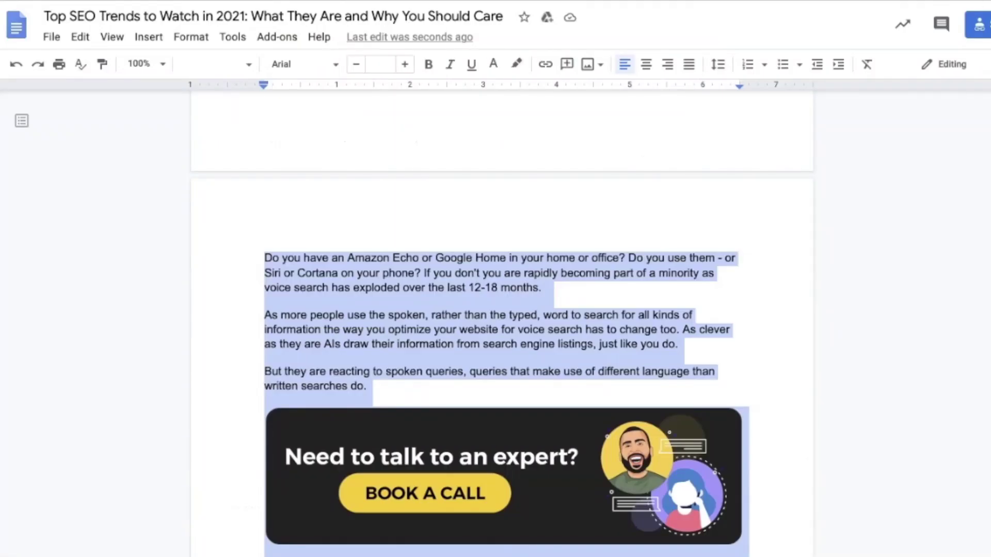
Show the SEMrush SEO Writing Assistant add-on in the Google Docs article and try to apply the recent "seo trends 2021" recommendations.
{"action": "scroll", "coordinate": [261, 126], "scroll_direction": "up", "scroll_amount": 3}
{"action": "left_click", "coordinate": [263, 128]}
{"action": "left_click", "coordinate": [277, 46]}
{"action": "mouse_move", "coordinate": [325, 104]}
{"action": "left_click", "coordinate": [509, 103]}
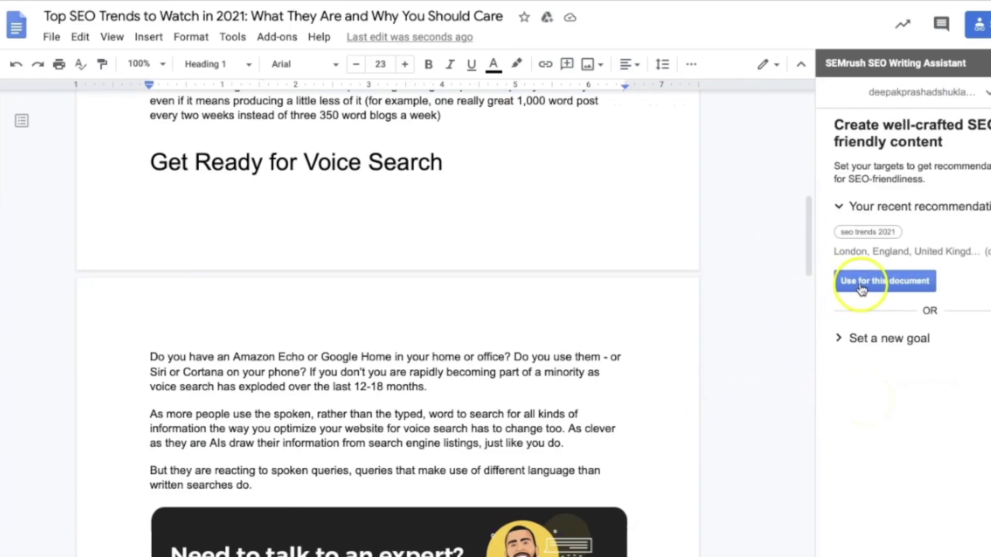
{"action": "left_click", "coordinate": [872, 284]}
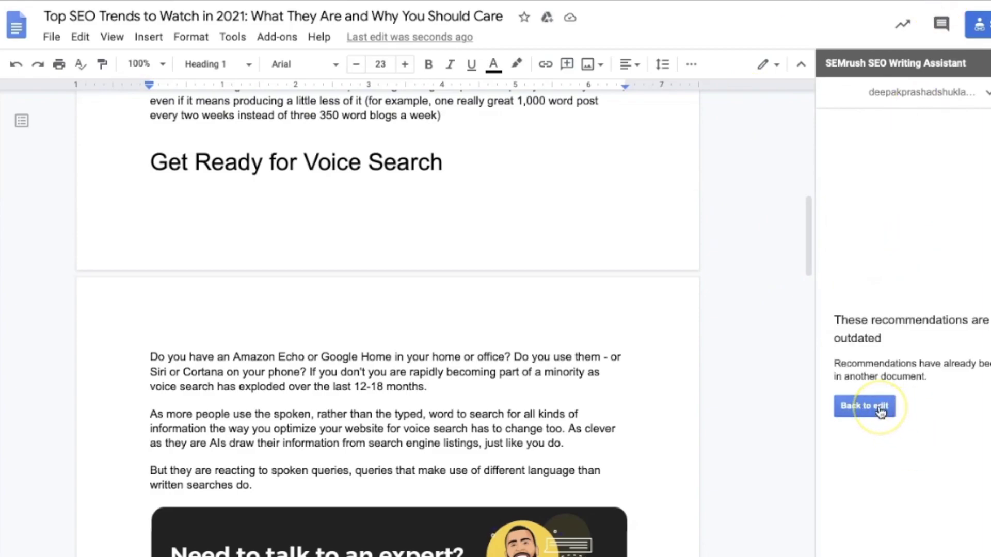
{"action": "left_click", "coordinate": [870, 407]}
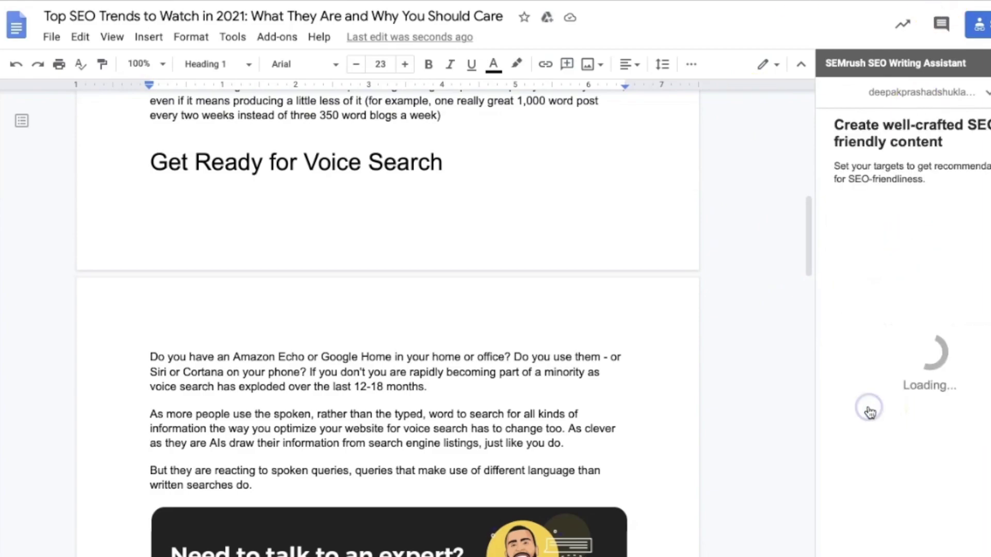
Set "SEO Trends 2021" as the writing topic in the add-on and request new recommendations for the document.
{"action": "left_click", "coordinate": [871, 285]}
{"action": "type", "text": "SEO Tre"}
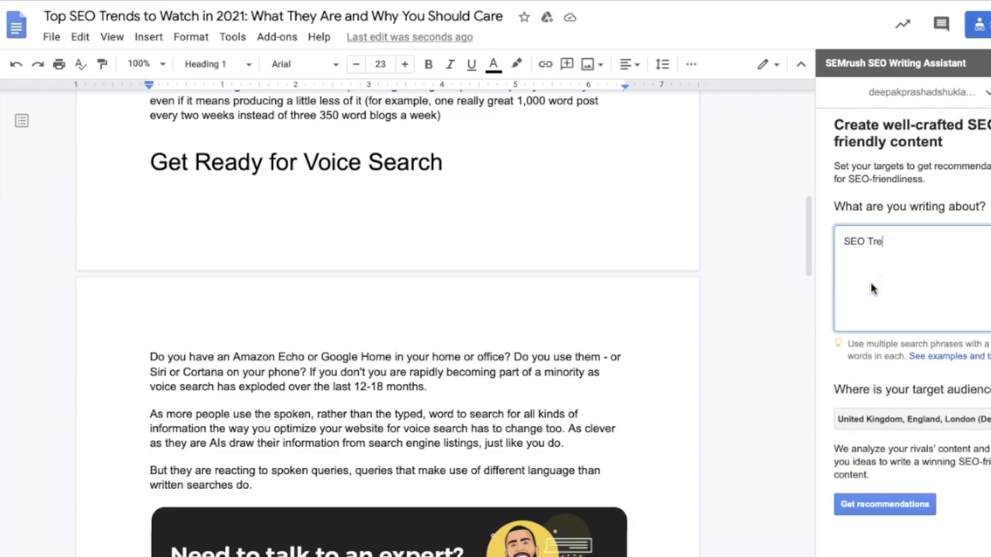
{"action": "type", "text": "nds 201"}
{"action": "key", "text": "BackSpace"}
{"action": "left_click", "coordinate": [816, 384]}
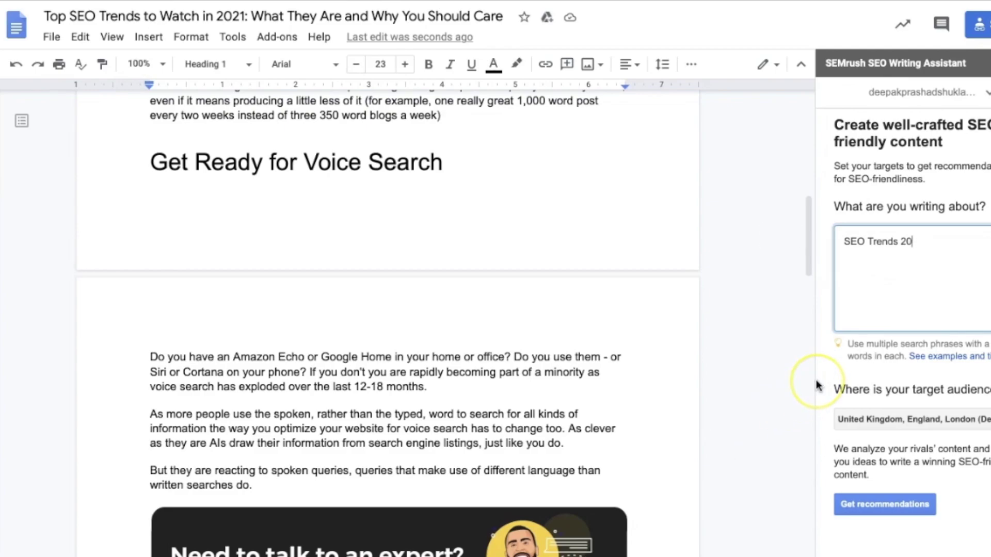
{"action": "type", "text": "21"}
{"action": "left_click", "coordinate": [860, 503]}
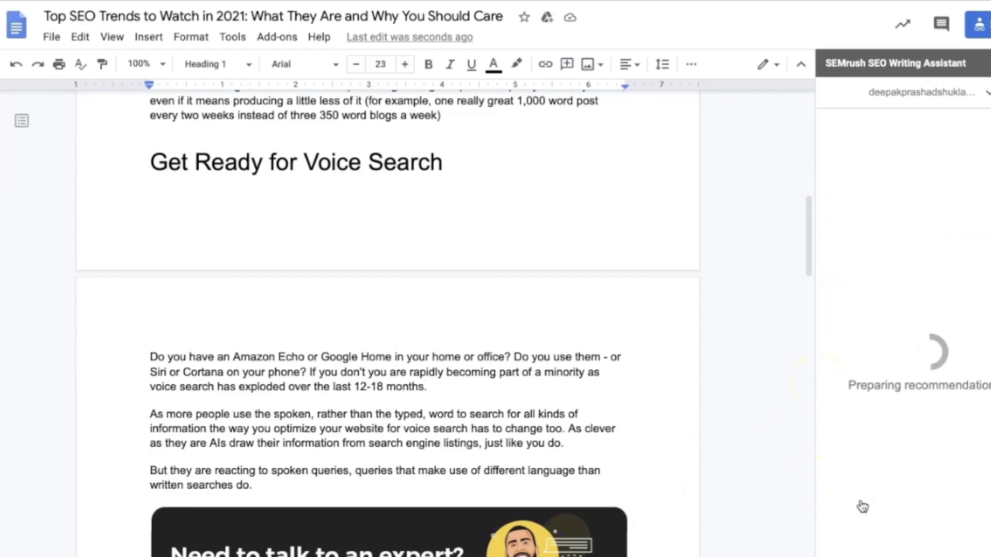
Return to Semrush's Quick Checker and examine the article's overall score and its readability and SEO recommendations.
{"action": "left_click", "coordinate": [886, 109]}
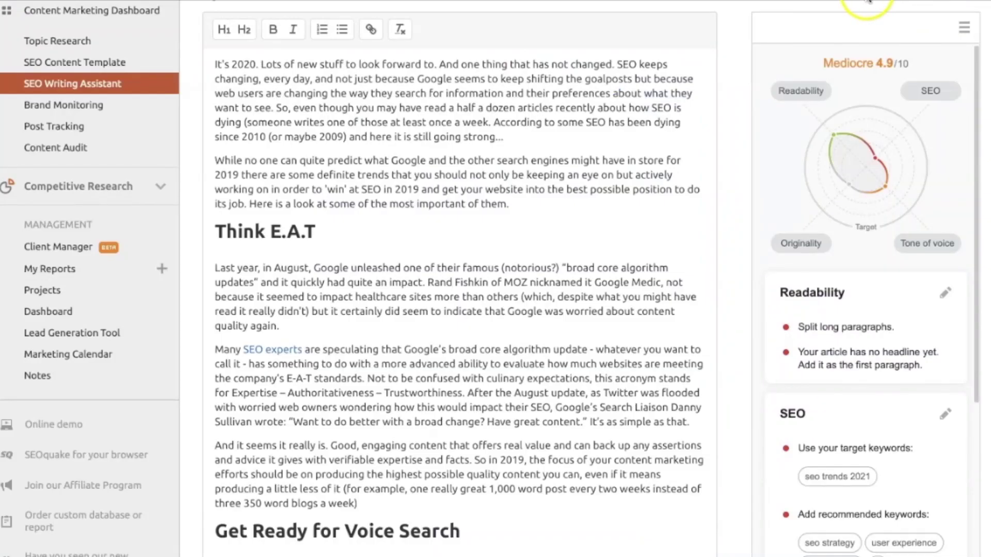
{"action": "scroll", "coordinate": [553, 253], "scroll_direction": "up", "scroll_amount": 4}
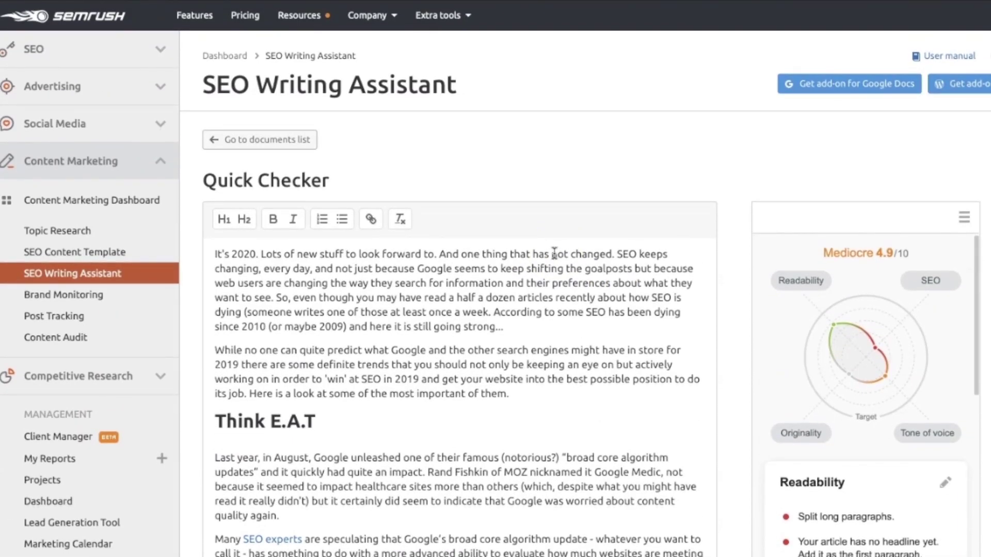
{"action": "scroll", "coordinate": [554, 253], "scroll_direction": "down", "scroll_amount": 1}
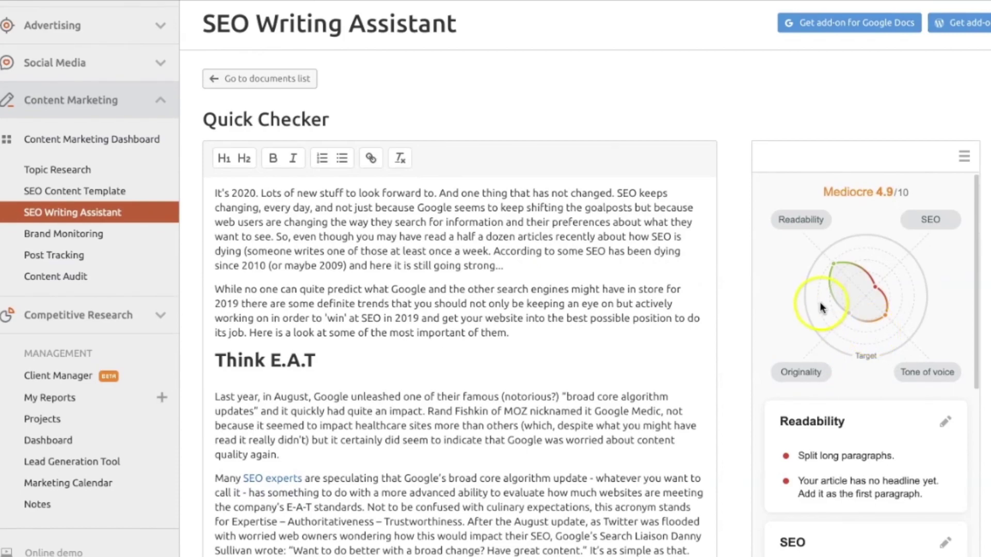
{"action": "scroll", "coordinate": [802, 321], "scroll_direction": "down", "scroll_amount": 1}
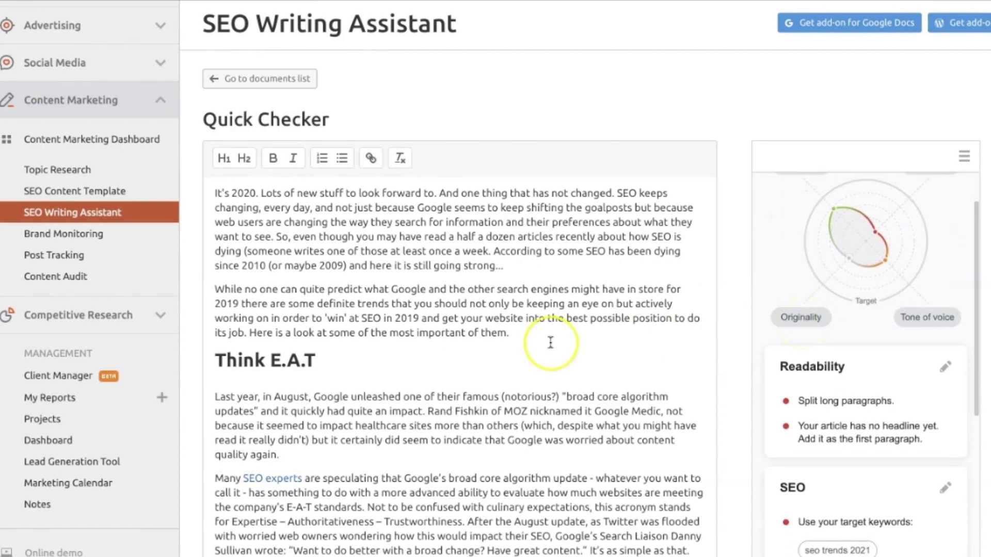
{"action": "scroll", "coordinate": [550, 342], "scroll_direction": "up", "scroll_amount": 1}
{"action": "scroll", "coordinate": [551, 342], "scroll_direction": "down", "scroll_amount": 2}
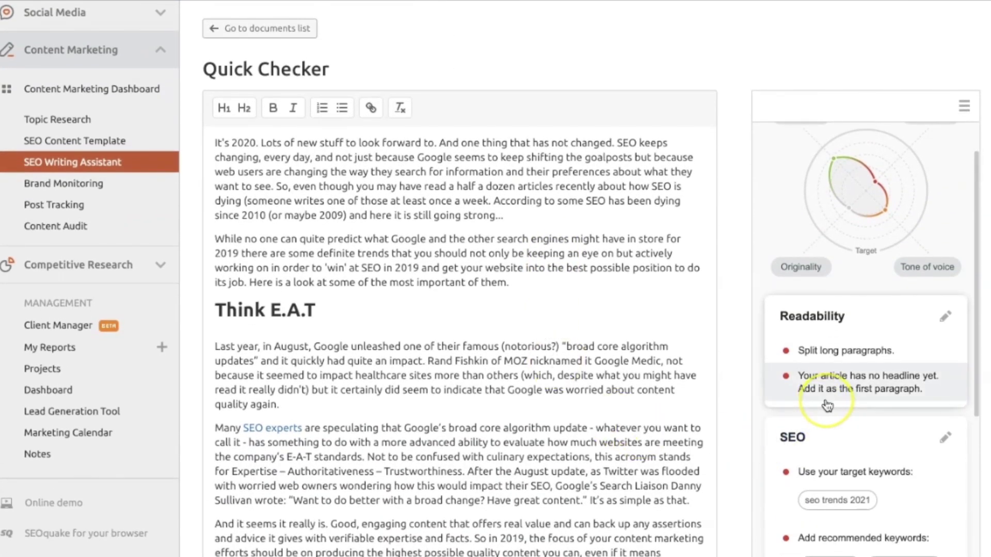
{"action": "scroll", "coordinate": [827, 406], "scroll_direction": "up", "scroll_amount": 1}
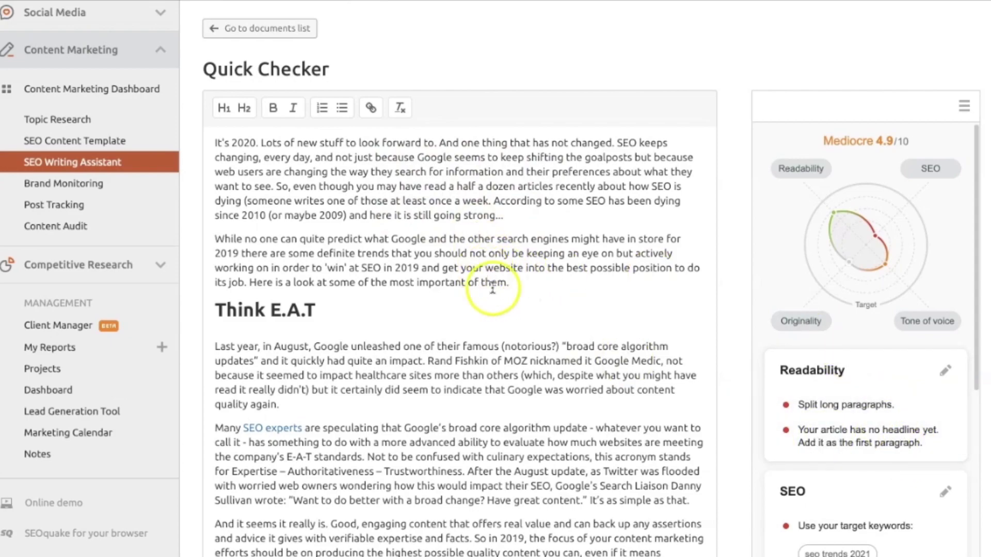
{"action": "scroll", "coordinate": [815, 386], "scroll_direction": "down", "scroll_amount": 1}
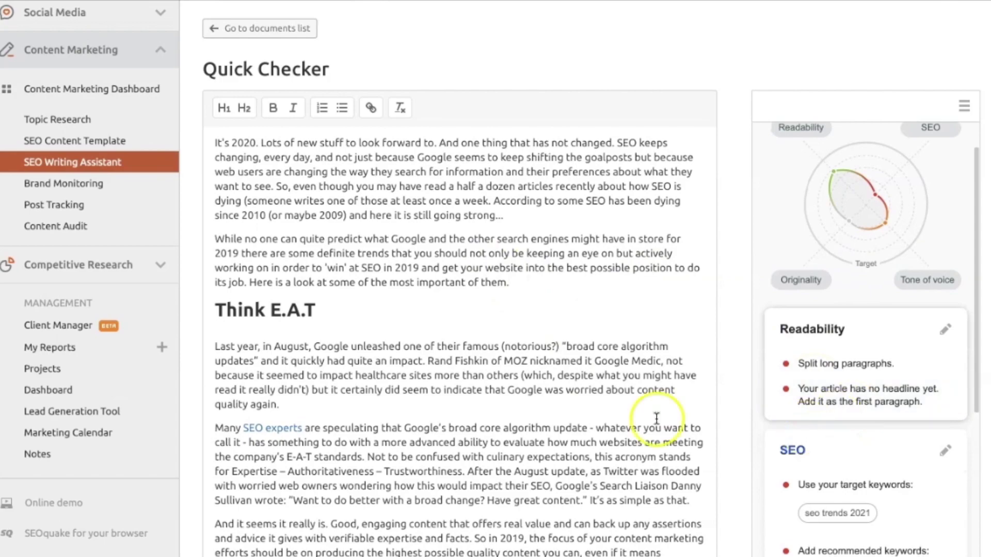
{"action": "left_click", "coordinate": [207, 142]}
{"action": "scroll", "coordinate": [753, 379], "scroll_direction": "down", "scroll_amount": 1}
{"action": "scroll", "coordinate": [754, 378], "scroll_direction": "down", "scroll_amount": 2}
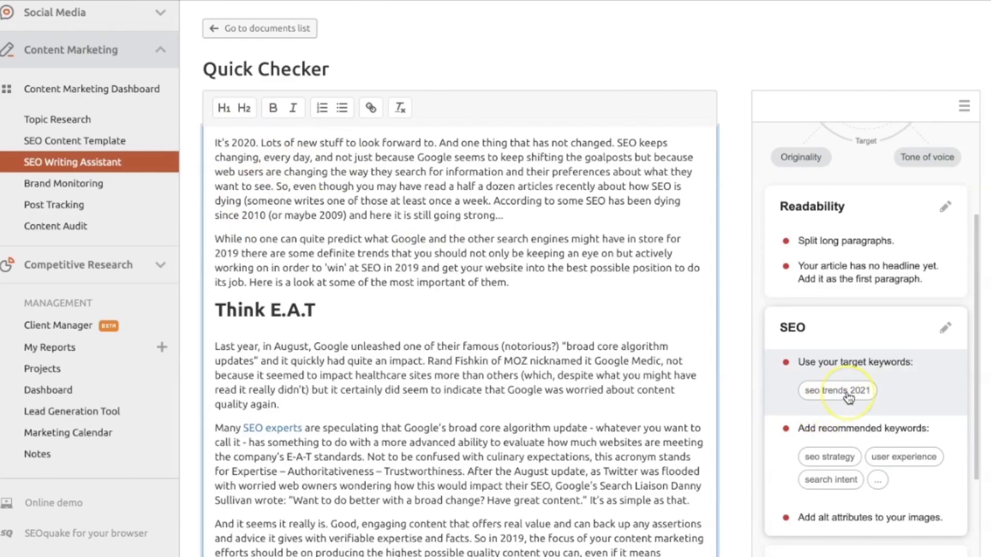
Search the page for "seo trends" and look through the article for uses of the phrase.
{"action": "left_click", "coordinate": [592, 391]}
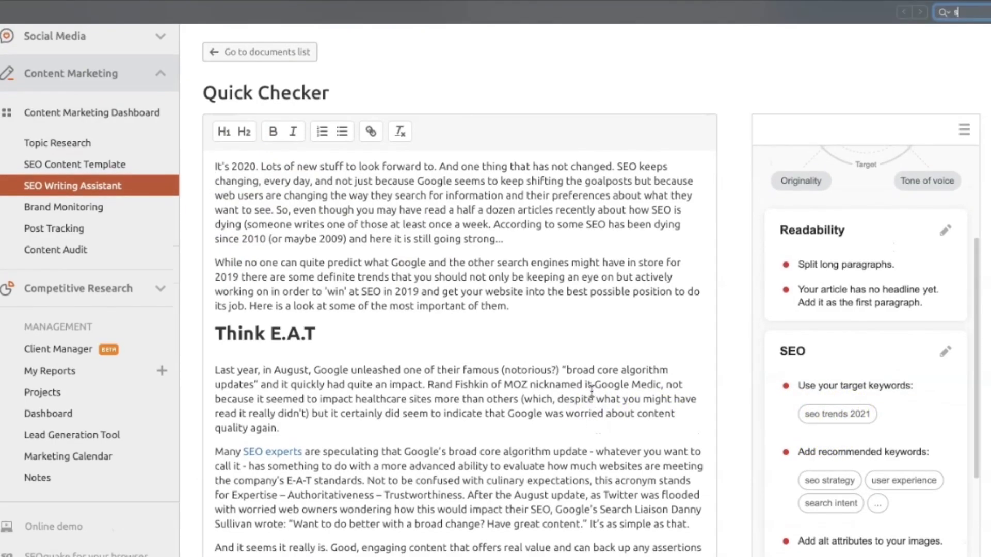
{"action": "type", "text": "seo trends"}
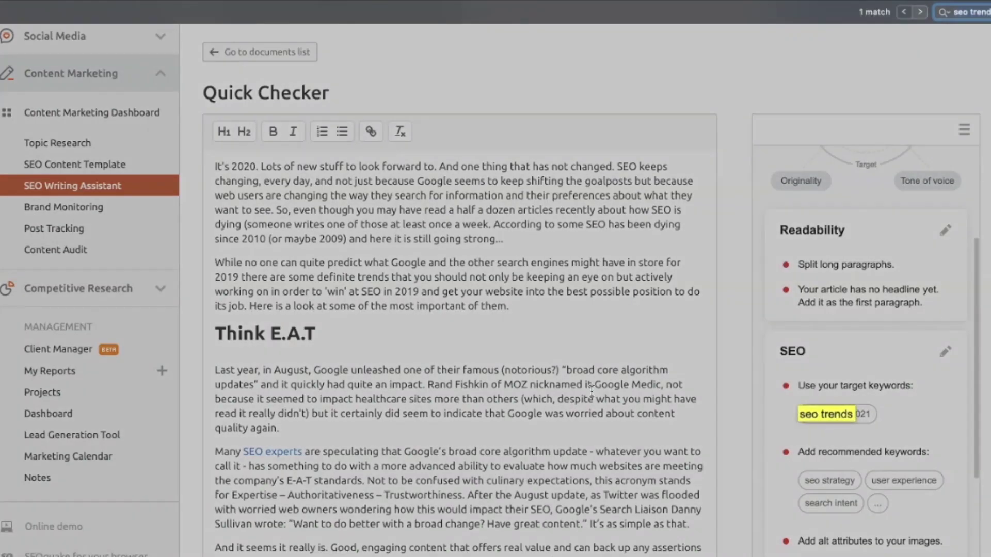
{"action": "left_click", "coordinate": [482, 456]}
{"action": "scroll", "coordinate": [482, 455], "scroll_direction": "down", "scroll_amount": 15}
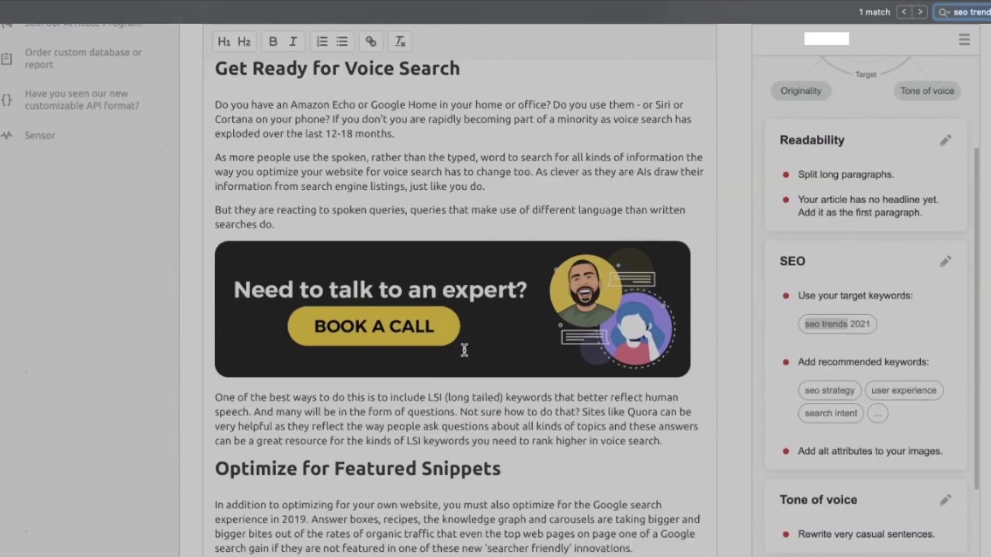
{"action": "scroll", "coordinate": [464, 350], "scroll_direction": "down", "scroll_amount": 7}
{"action": "scroll", "coordinate": [464, 350], "scroll_direction": "up", "scroll_amount": 20}
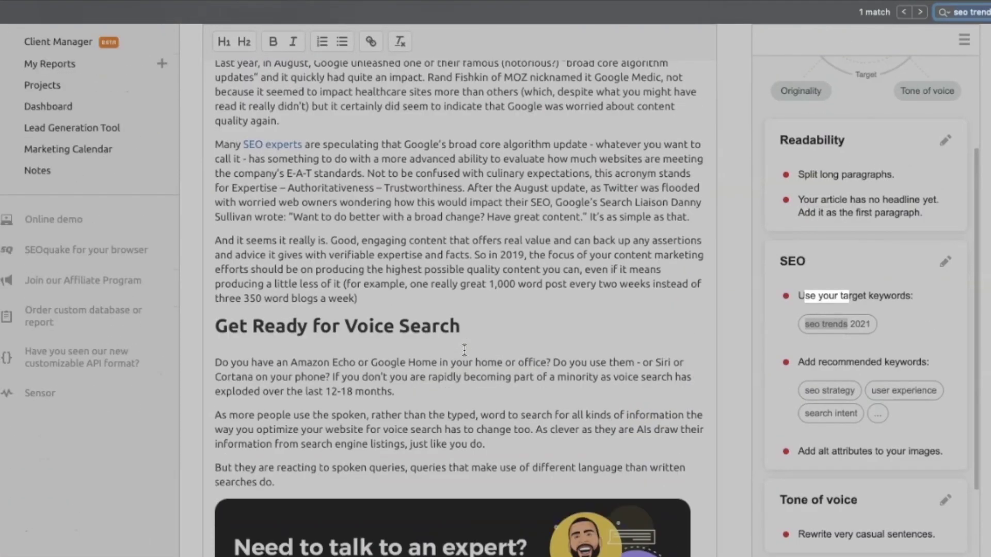
Expand the full list of recommended SEO keywords, dismiss the back-navigation tip, and examine the difficulty and volume of individual keywords.
{"action": "scroll", "coordinate": [800, 467], "scroll_direction": "down", "scroll_amount": 3}
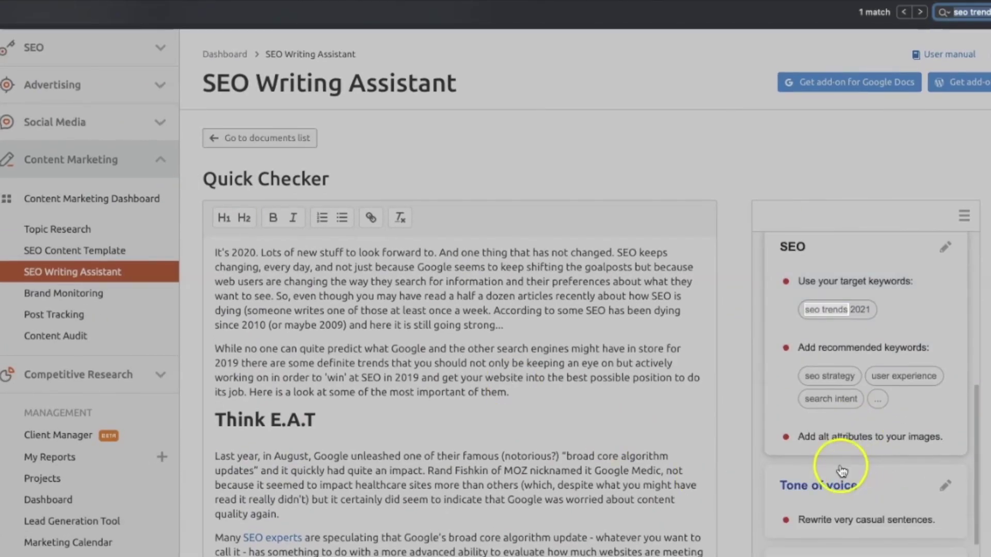
{"action": "left_click", "coordinate": [877, 399]}
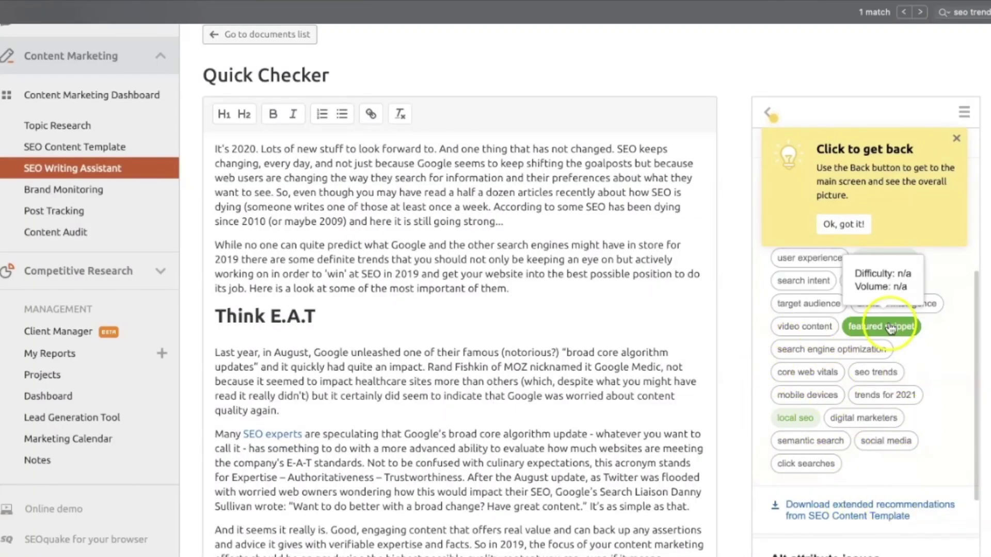
{"action": "left_click", "coordinate": [843, 224]}
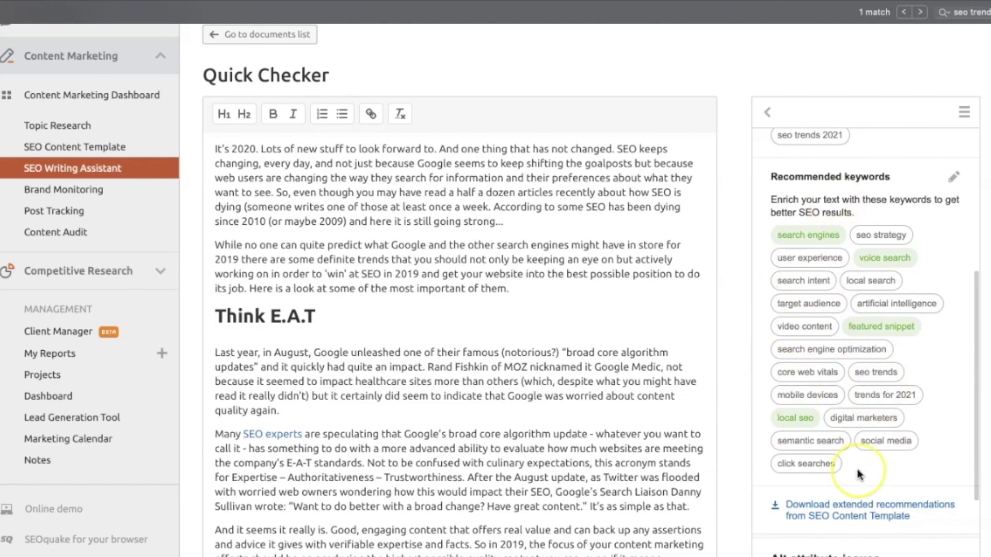
{"action": "mouse_move", "coordinate": [802, 374]}
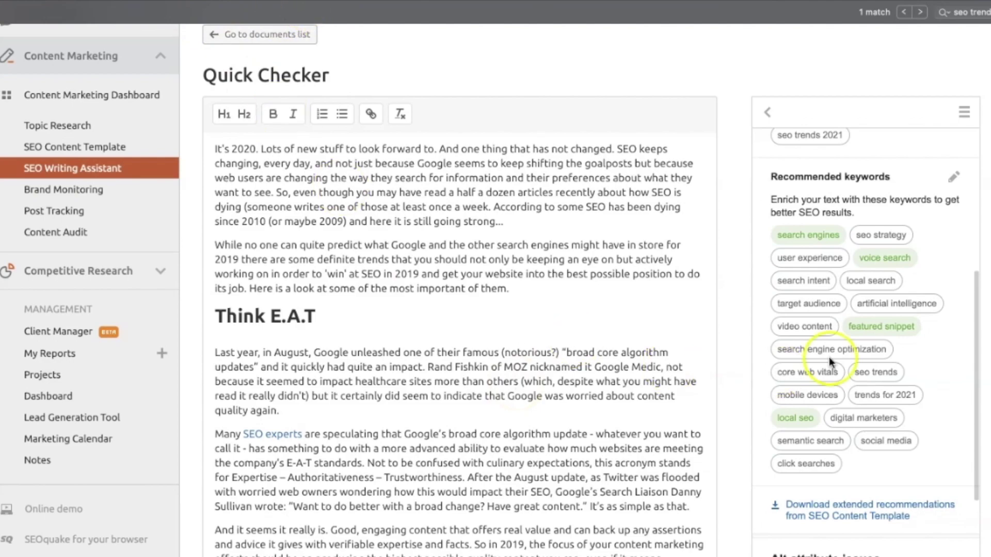
{"action": "mouse_move", "coordinate": [875, 418]}
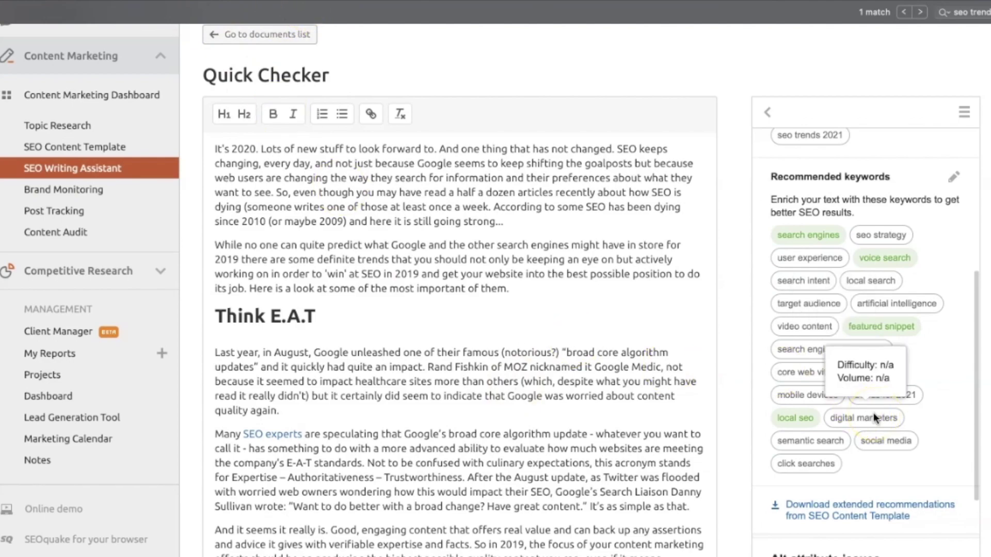
Examine the alt attribute and link issues in the recommendations and look through the article for the image without alt text.
{"action": "scroll", "coordinate": [874, 418], "scroll_direction": "down", "scroll_amount": 3}
{"action": "left_click", "coordinate": [863, 442]}
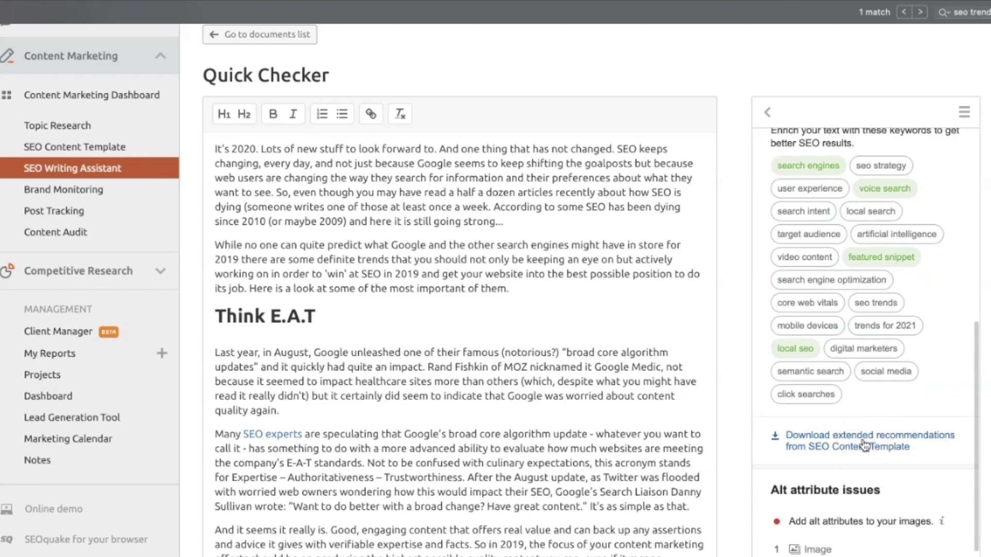
{"action": "scroll", "coordinate": [862, 490], "scroll_direction": "down", "scroll_amount": 2}
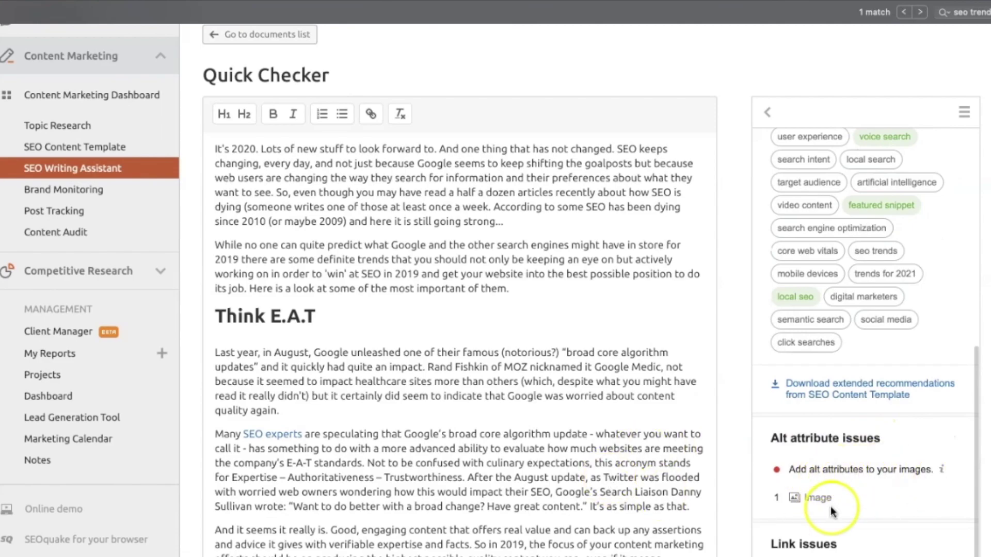
{"action": "scroll", "coordinate": [603, 434], "scroll_direction": "down", "scroll_amount": 10}
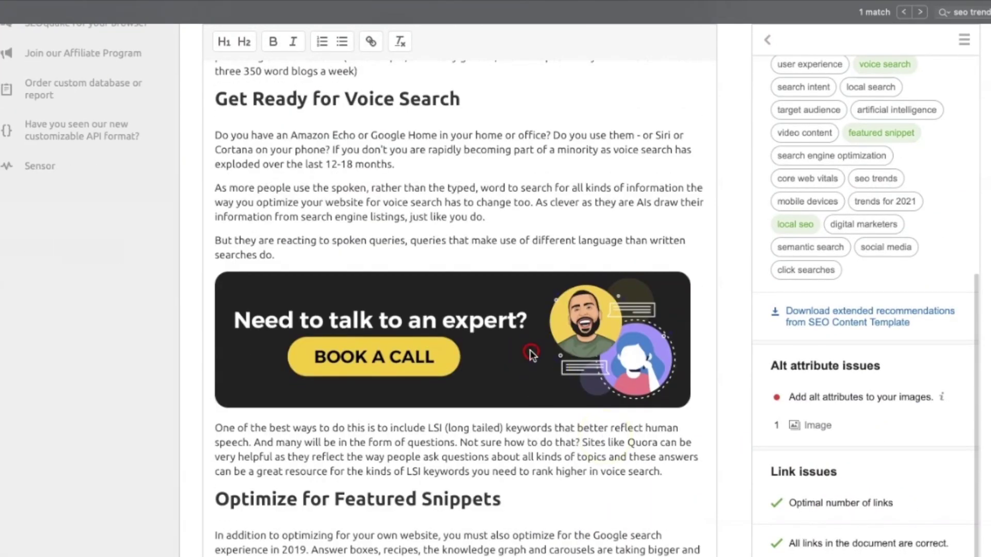
{"action": "right_click", "coordinate": [530, 351]}
{"action": "left_click", "coordinate": [500, 390]}
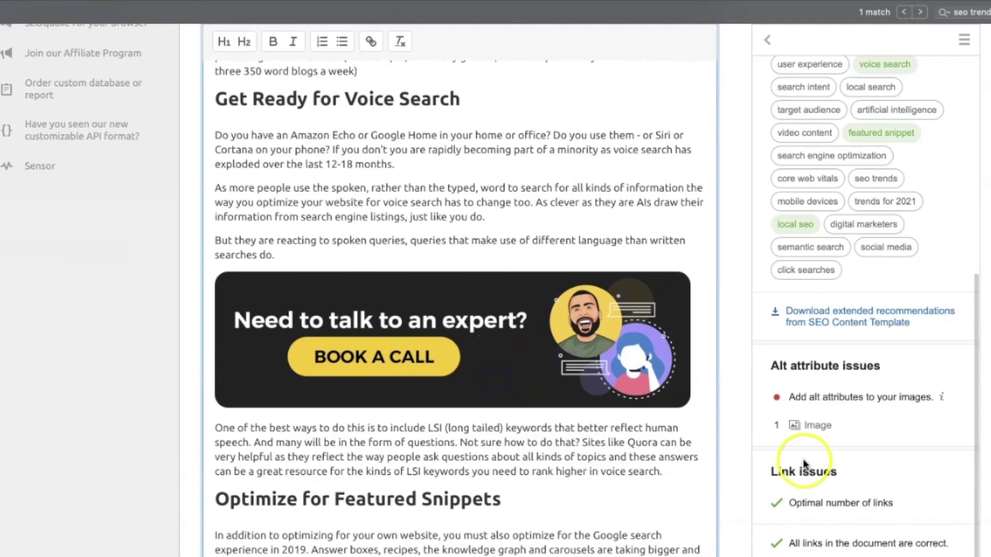
{"action": "scroll", "coordinate": [798, 509], "scroll_direction": "down", "scroll_amount": 1}
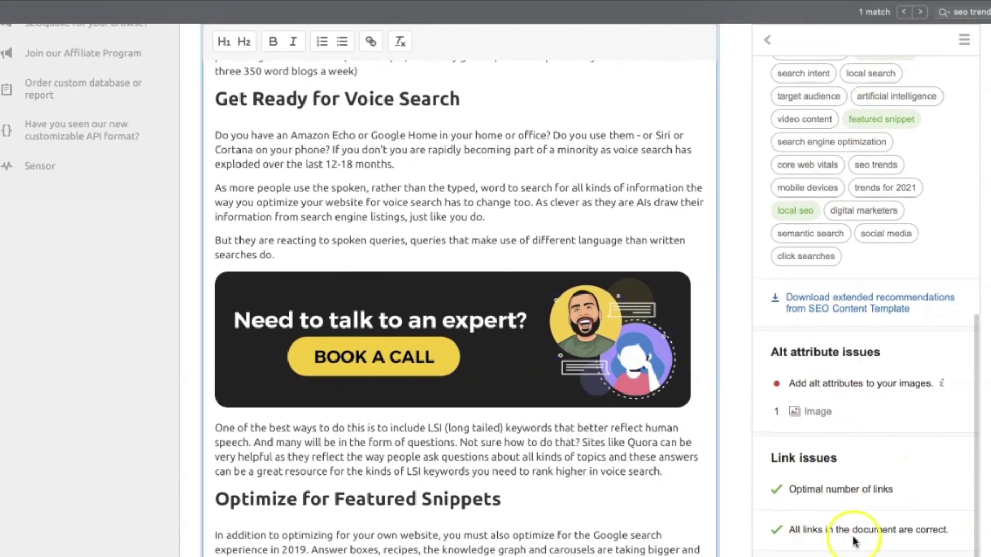
{"action": "scroll", "coordinate": [570, 500], "scroll_direction": "down", "scroll_amount": 1}
{"action": "scroll", "coordinate": [570, 499], "scroll_direction": "down", "scroll_amount": 15}
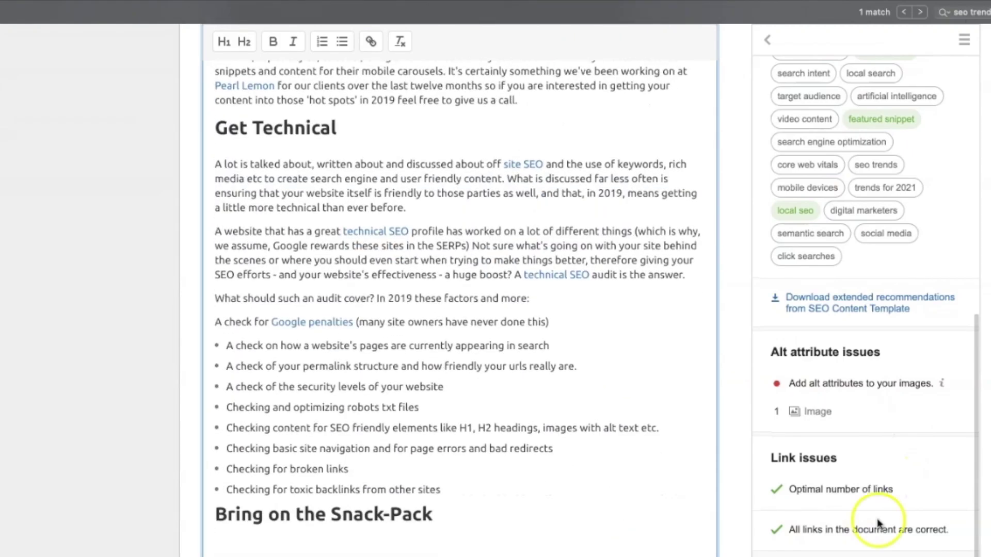
{"action": "scroll", "coordinate": [878, 524], "scroll_direction": "up", "scroll_amount": 9}
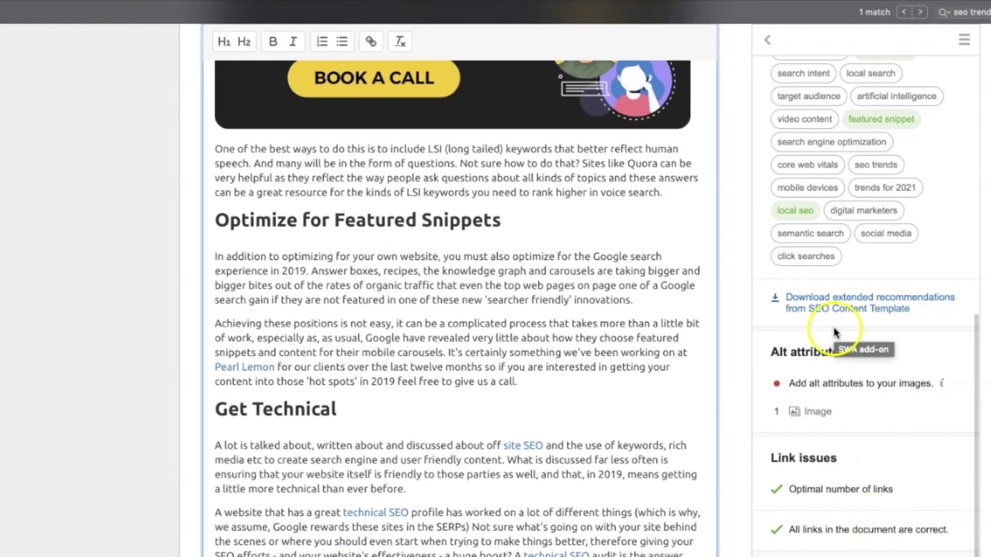
Download the extended recommendations from SEO Content Template and open the downloaded content template in Word.
{"action": "scroll", "coordinate": [842, 235], "scroll_direction": "up", "scroll_amount": 2}
{"action": "scroll", "coordinate": [842, 234], "scroll_direction": "up", "scroll_amount": 8}
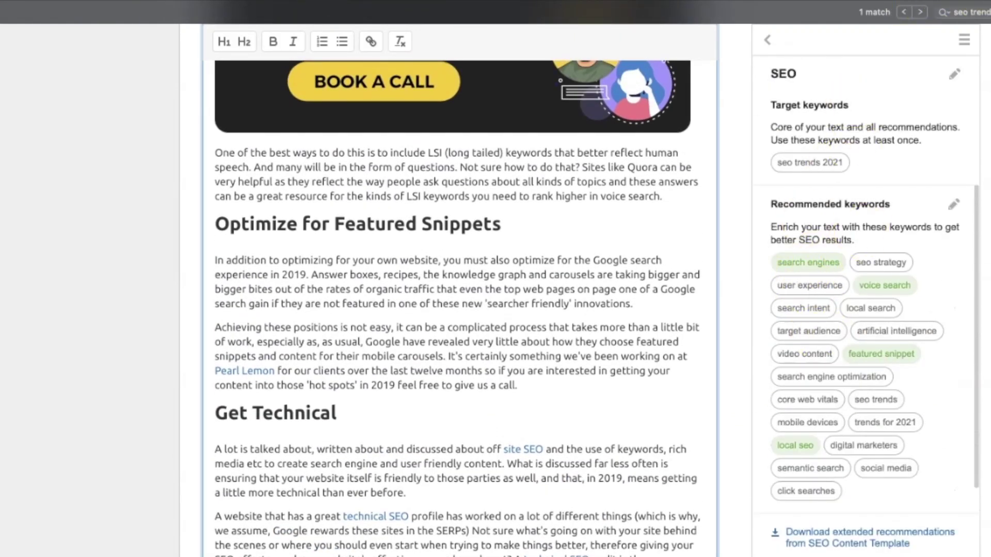
{"action": "scroll", "coordinate": [872, 490], "scroll_direction": "down", "scroll_amount": 4}
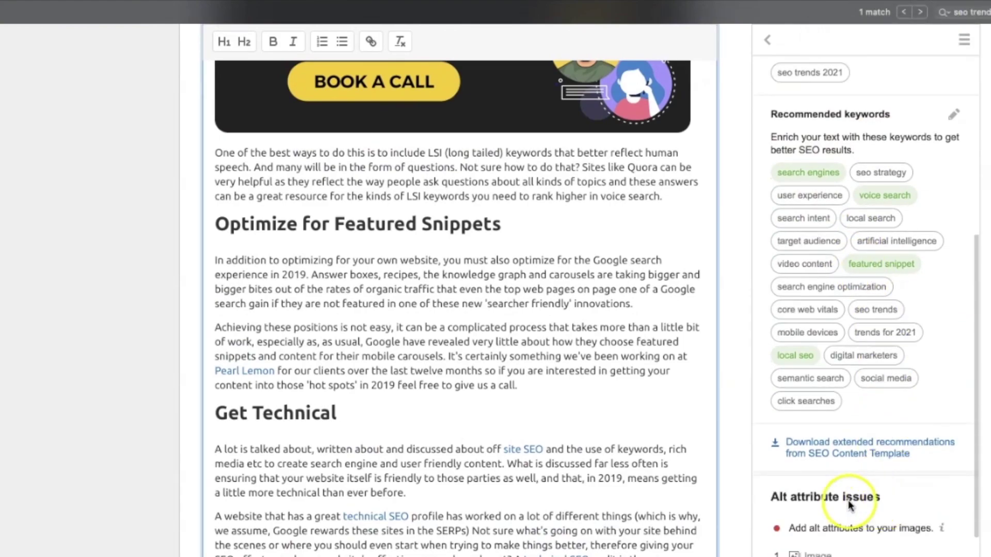
{"action": "left_click", "coordinate": [844, 446]}
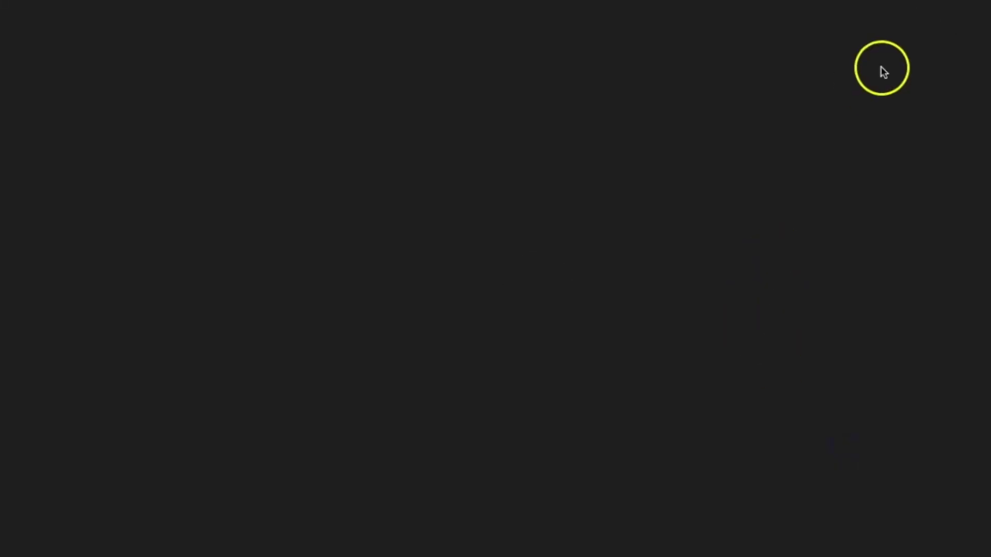
{"action": "left_click", "coordinate": [948, 28]}
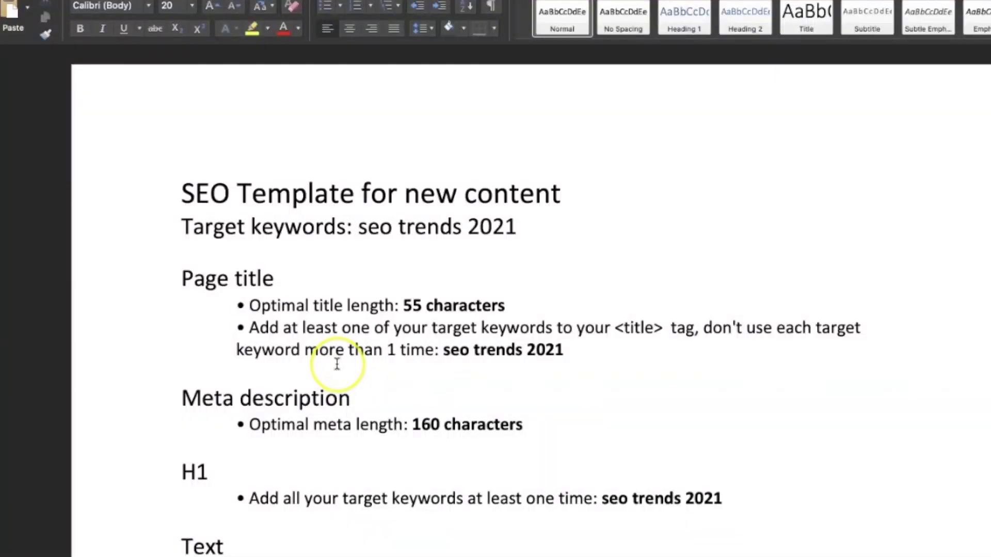
Examine the template's recommendations for page title, meta description, H1, backlinks, related keywords, text length and readability.
{"action": "scroll", "coordinate": [336, 364], "scroll_direction": "down", "scroll_amount": 2}
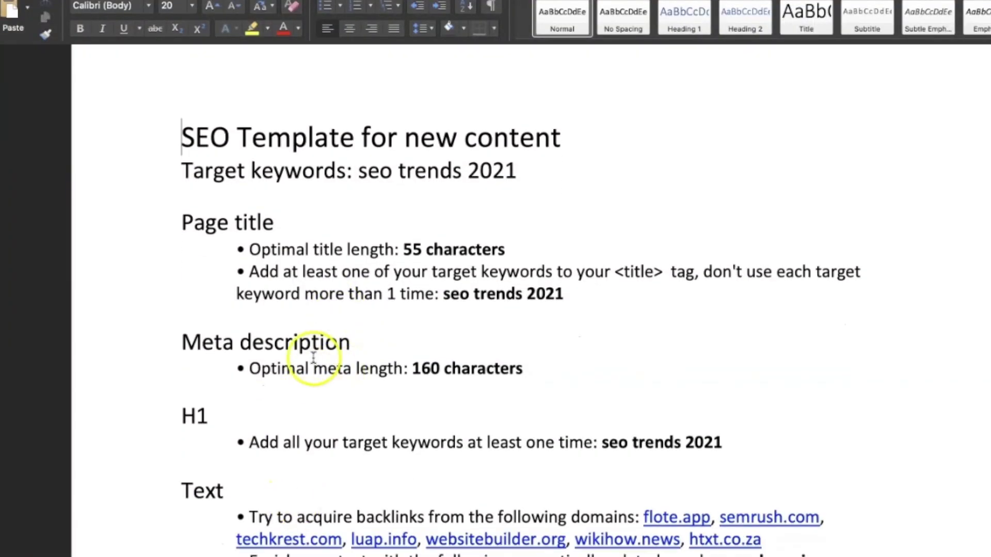
{"action": "scroll", "coordinate": [356, 257], "scroll_direction": "down", "scroll_amount": 3}
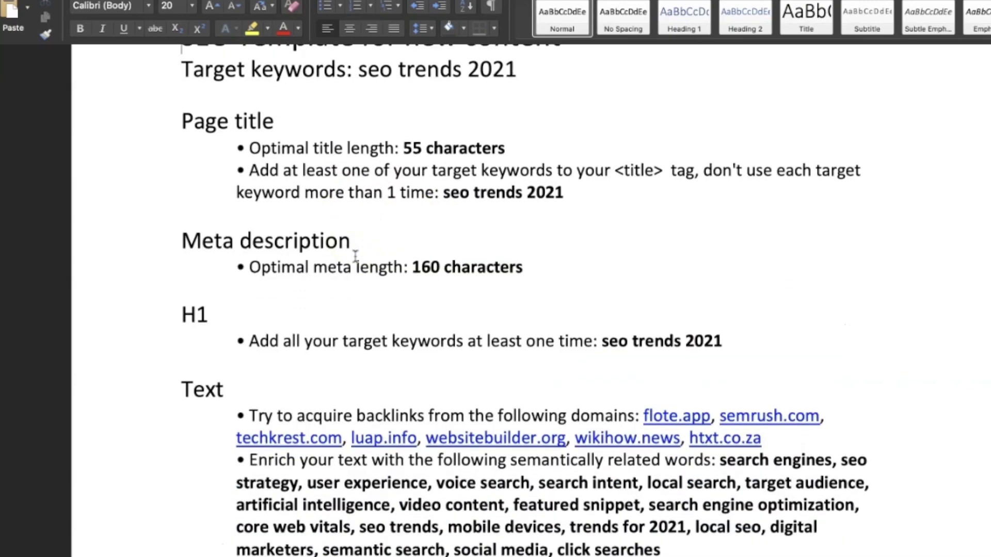
{"action": "scroll", "coordinate": [480, 271], "scroll_direction": "down", "scroll_amount": 5}
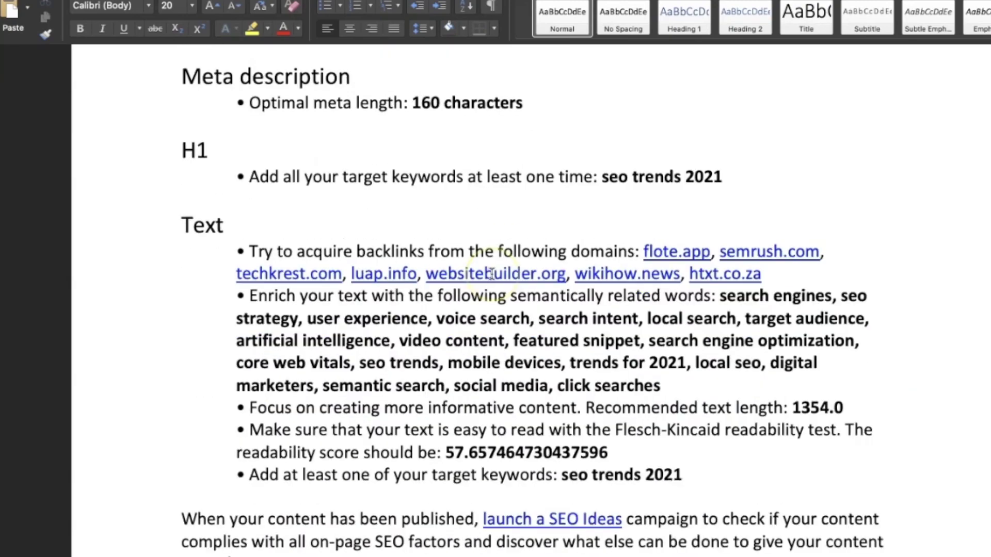
{"action": "scroll", "coordinate": [492, 274], "scroll_direction": "down", "scroll_amount": 1}
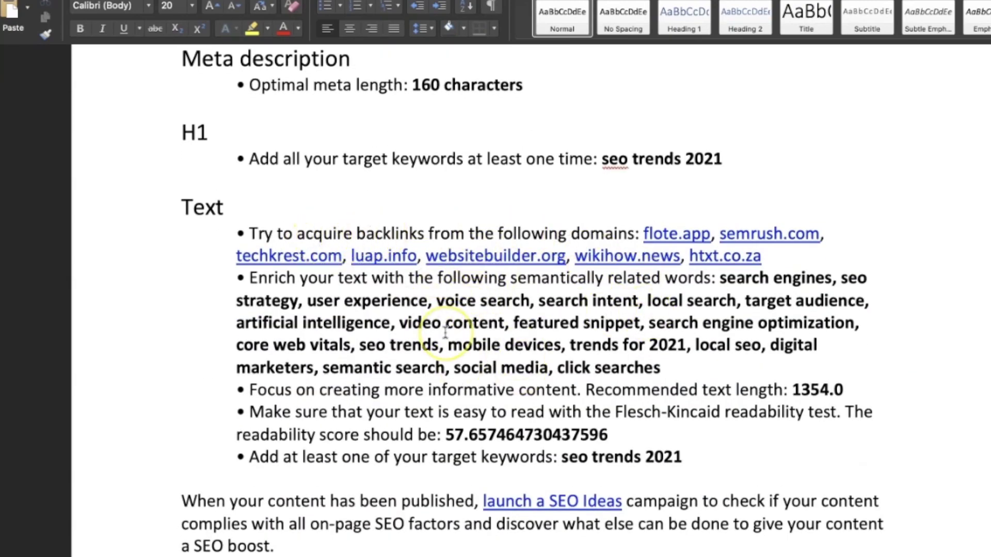
{"action": "scroll", "coordinate": [445, 333], "scroll_direction": "down", "scroll_amount": 5}
{"action": "scroll", "coordinate": [445, 333], "scroll_direction": "down", "scroll_amount": 5}
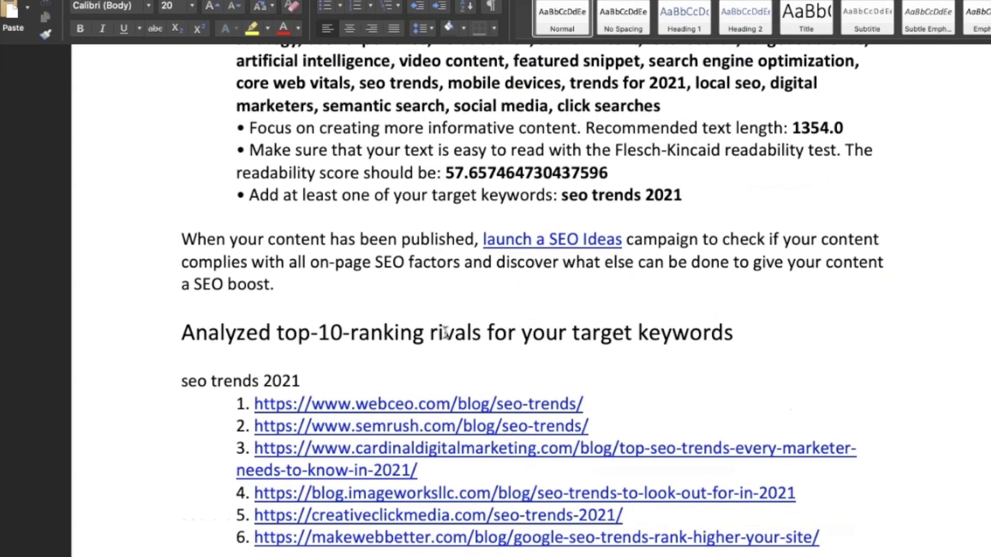
Look through the list of analyzed top-10-ranking rivals and the competitor texts on the target keyword.
{"action": "scroll", "coordinate": [285, 343], "scroll_direction": "down", "scroll_amount": 4}
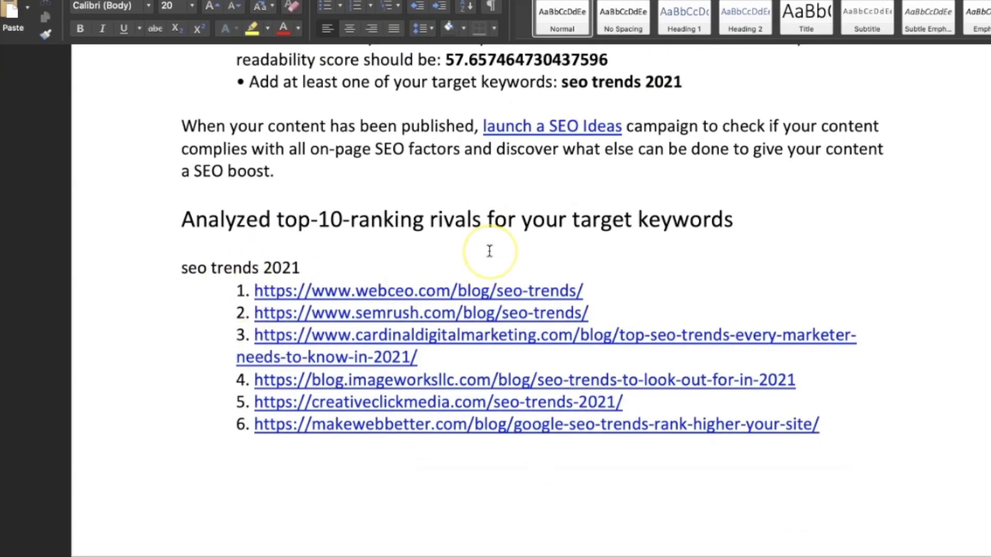
{"action": "scroll", "coordinate": [489, 252], "scroll_direction": "down", "scroll_amount": 3}
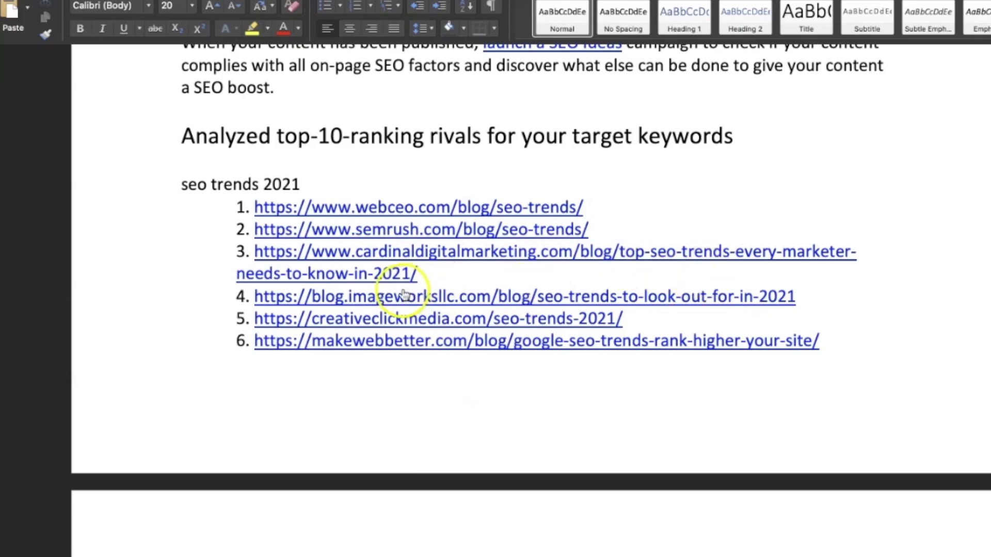
{"action": "scroll", "coordinate": [394, 414], "scroll_direction": "down", "scroll_amount": 15}
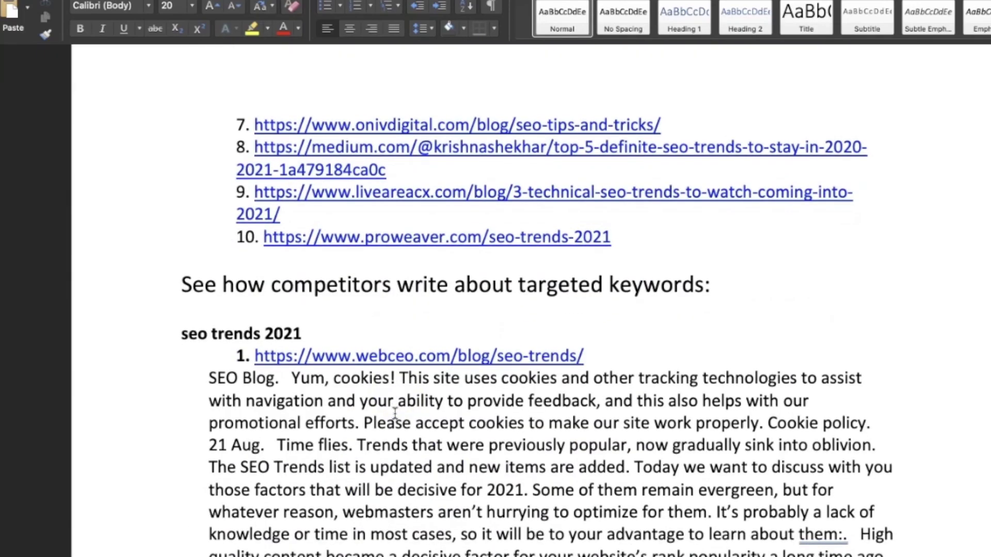
{"action": "scroll", "coordinate": [394, 413], "scroll_direction": "down", "scroll_amount": 20}
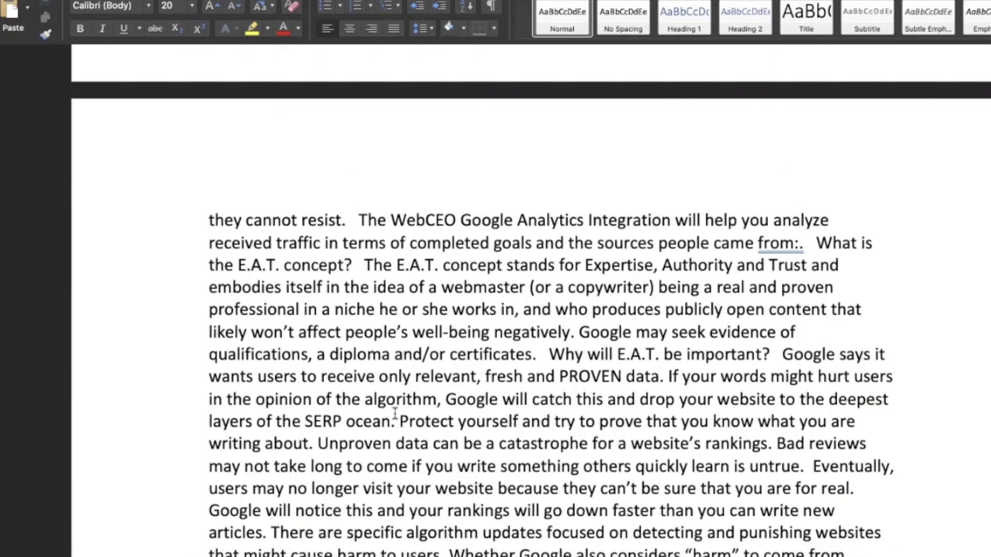
{"action": "scroll", "coordinate": [394, 413], "scroll_direction": "down", "scroll_amount": 20}
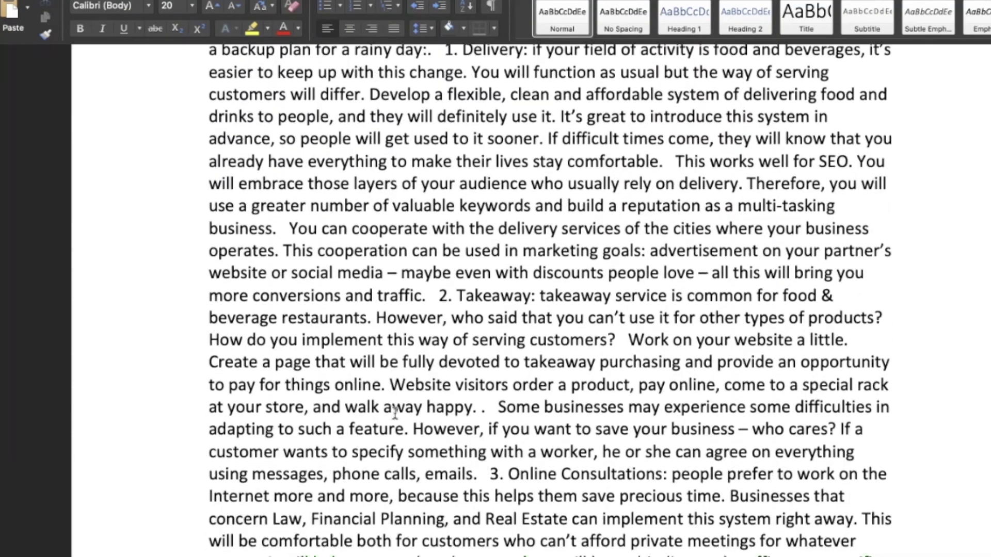
{"action": "scroll", "coordinate": [395, 412], "scroll_direction": "down", "scroll_amount": 20}
{"action": "scroll", "coordinate": [395, 412], "scroll_direction": "down", "scroll_amount": 20}
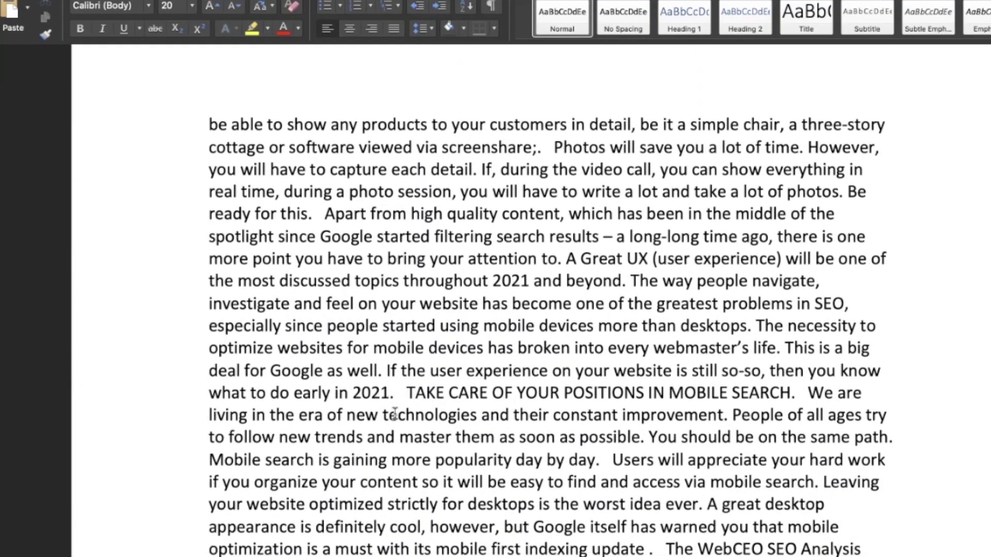
Switch back to Semrush's Quick Checker and view the beginning of the article.
{"action": "key", "text": "super+Tab"}
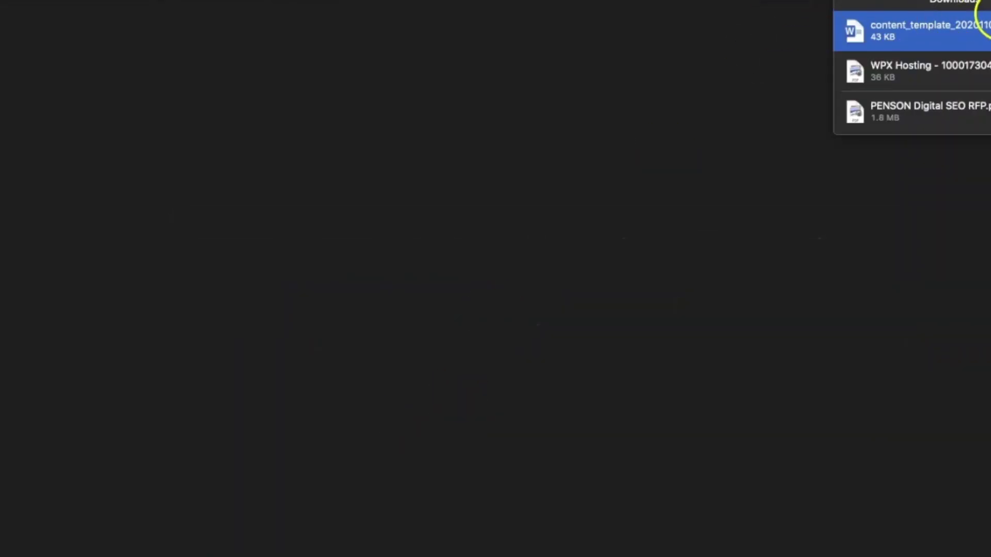
{"action": "left_click", "coordinate": [982, 25]}
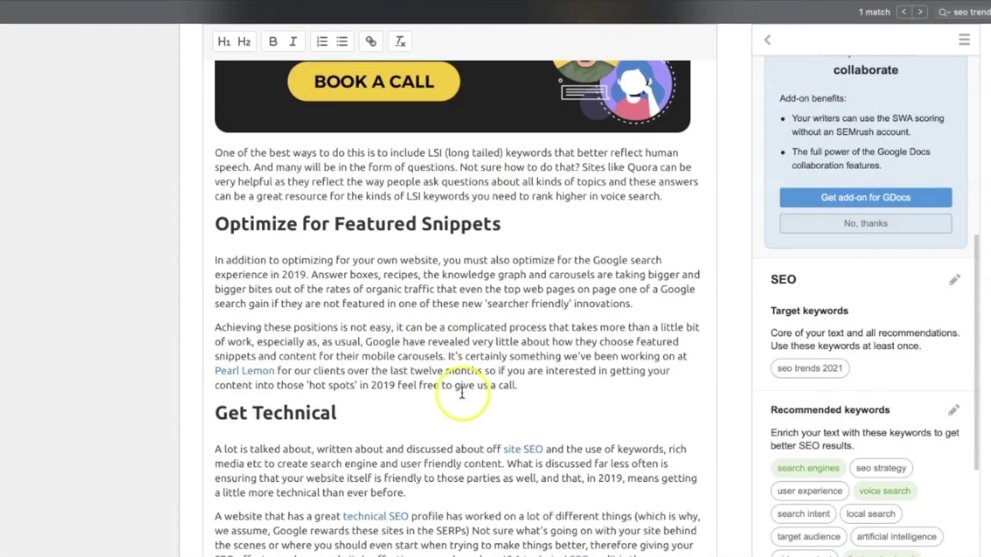
{"action": "scroll", "coordinate": [449, 381], "scroll_direction": "up", "scroll_amount": 20}
{"action": "scroll", "coordinate": [461, 395], "scroll_direction": "down", "scroll_amount": 5}
{"action": "scroll", "coordinate": [462, 393], "scroll_direction": "up", "scroll_amount": 5}
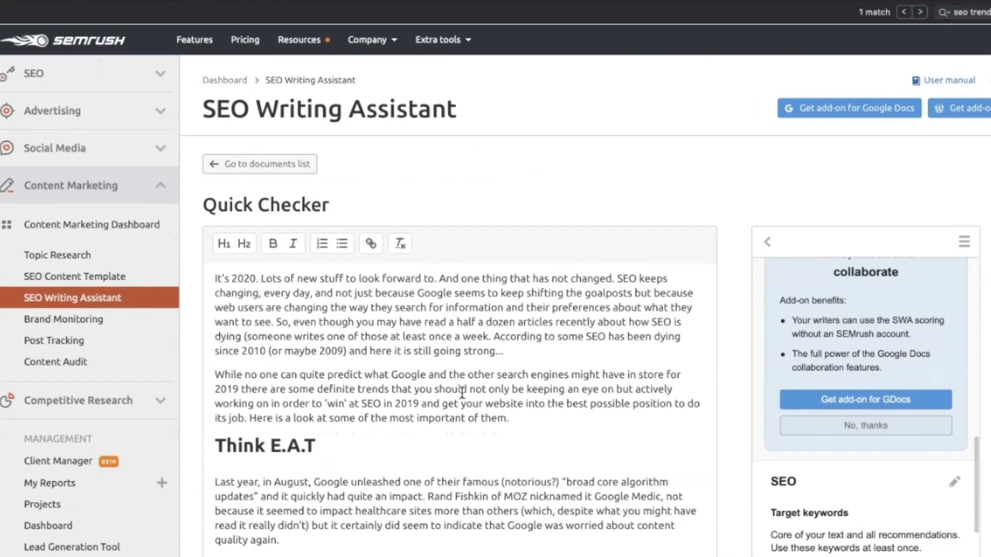